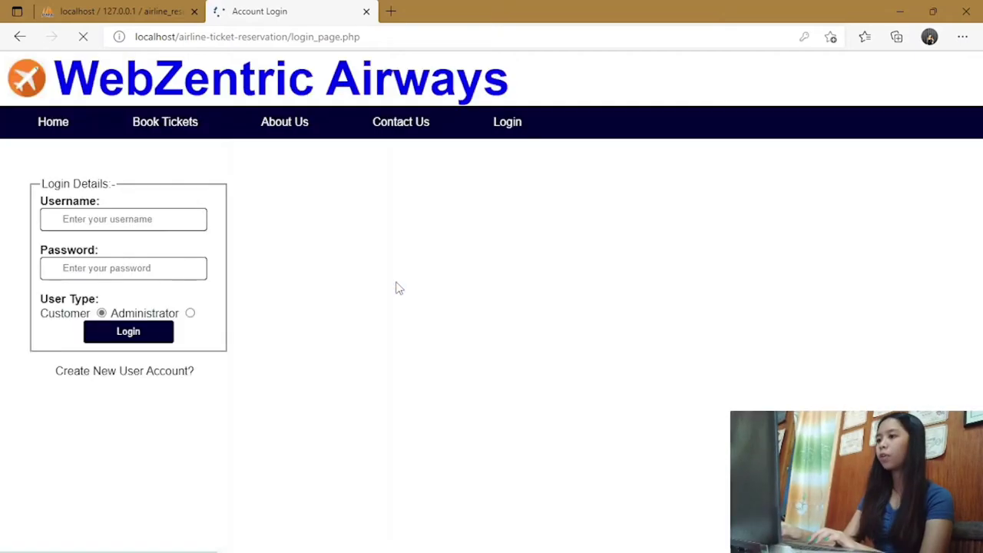
# Log in with the saved customer account, retyping the password and checking it before submitting.
pyautogui.click(122, 222)
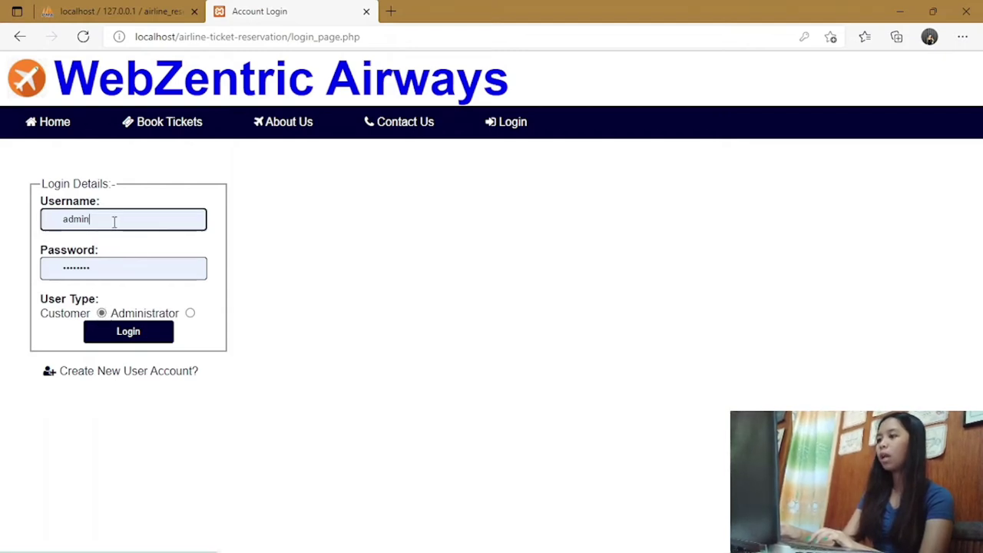
pyautogui.click(113, 221)
pyautogui.press('BackSpace')
pyautogui.press('BackSpace')
pyautogui.press('BackSpace')
pyautogui.press('BackSpace')
pyautogui.press('BackSpace')
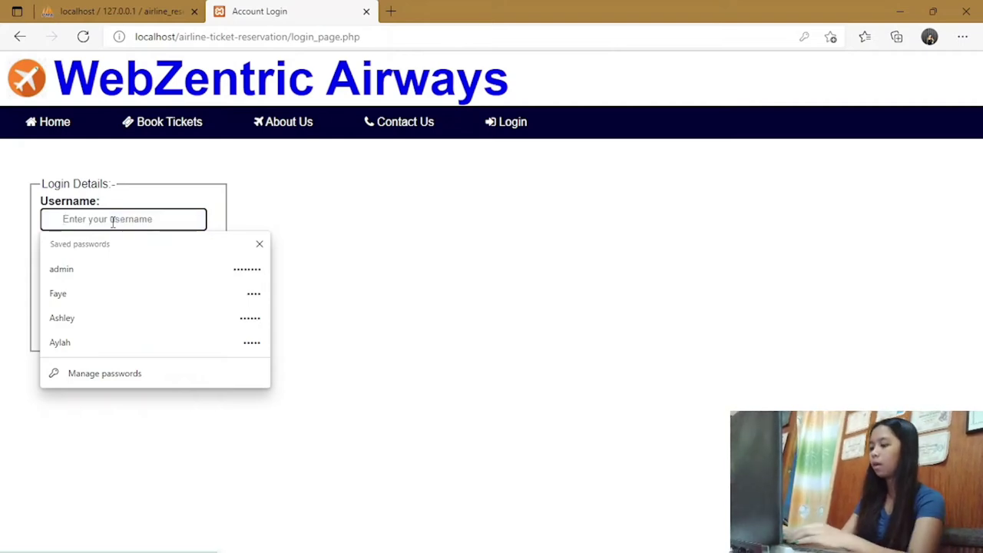
pyautogui.click(90, 316)
pyautogui.click(106, 270)
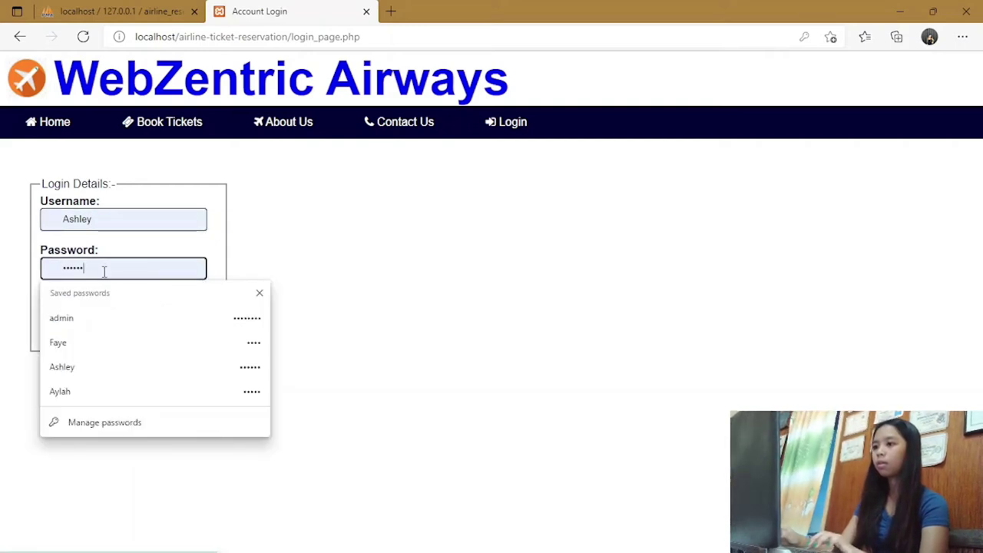
pyautogui.press('BackSpace')
pyautogui.press('BackSpace')
pyautogui.press('BackSpace')
pyautogui.press('BackSpace')
pyautogui.press('BackSpace')
pyautogui.press('BackSpace')
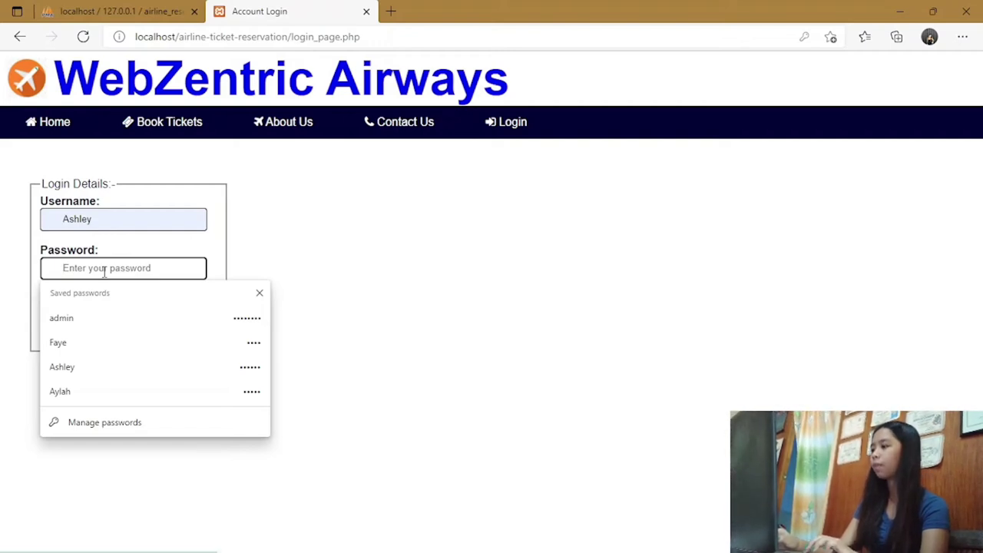
pyautogui.write('••••••')
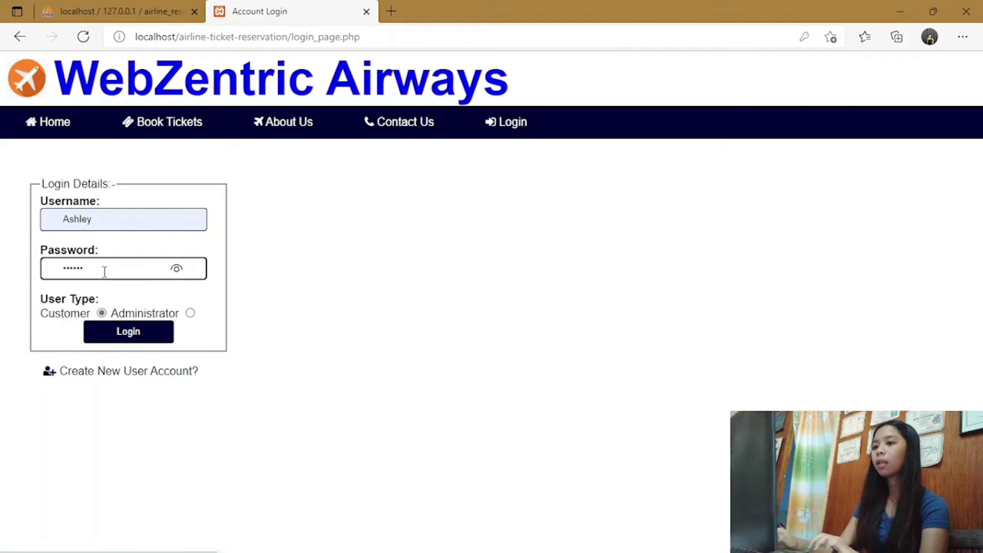
pyautogui.click(176, 268)
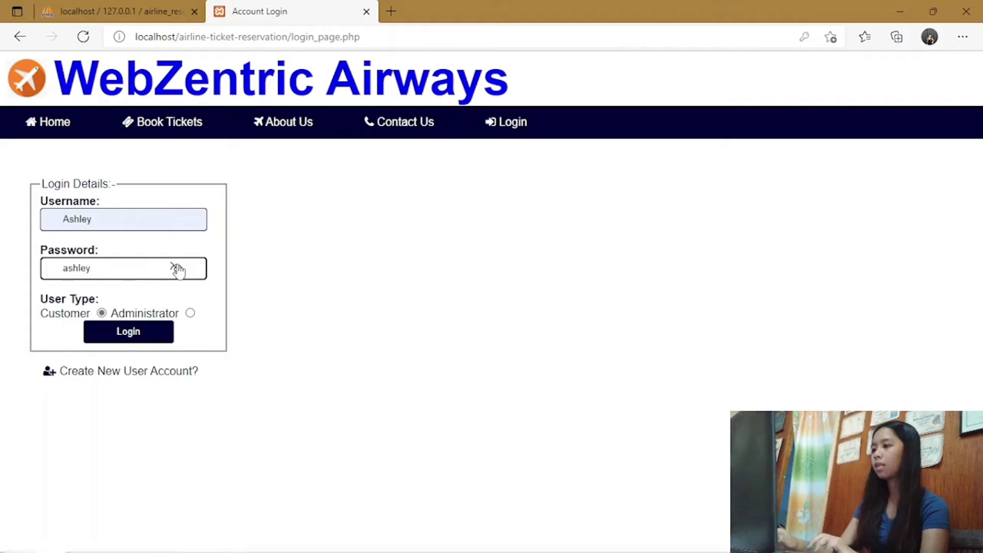
pyautogui.click(145, 336)
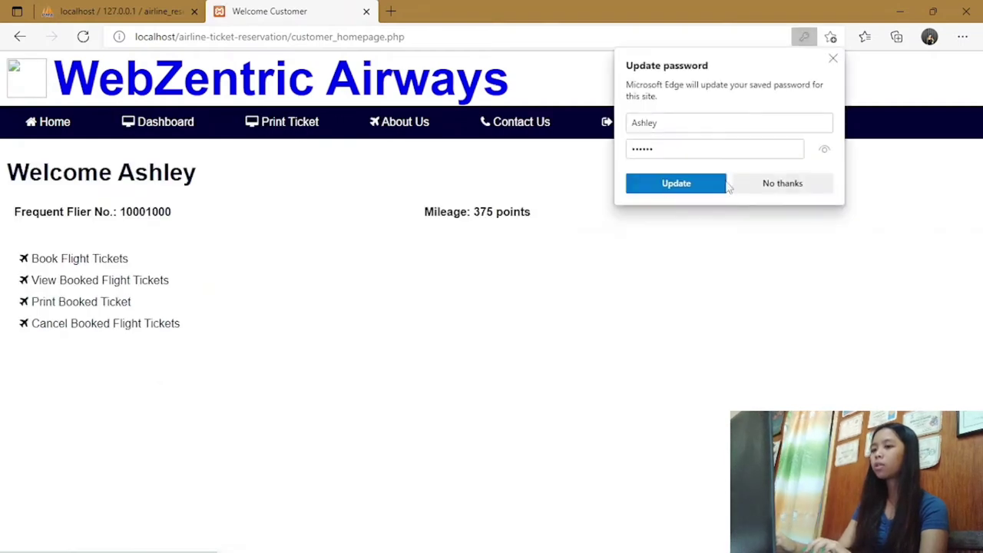
# Decline Edge's password update, view the flight search form, and return to the welcome page.
pyautogui.click(781, 185)
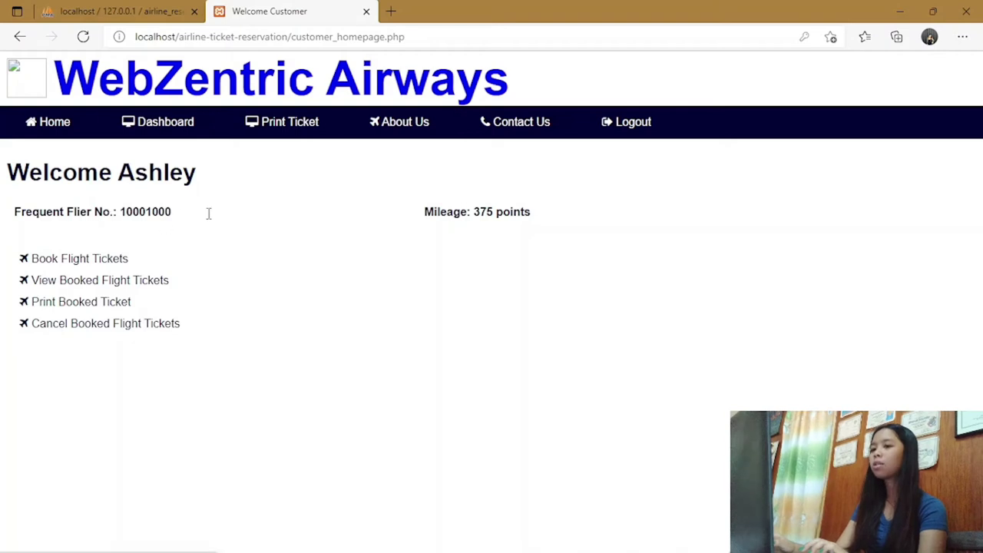
pyautogui.click(59, 262)
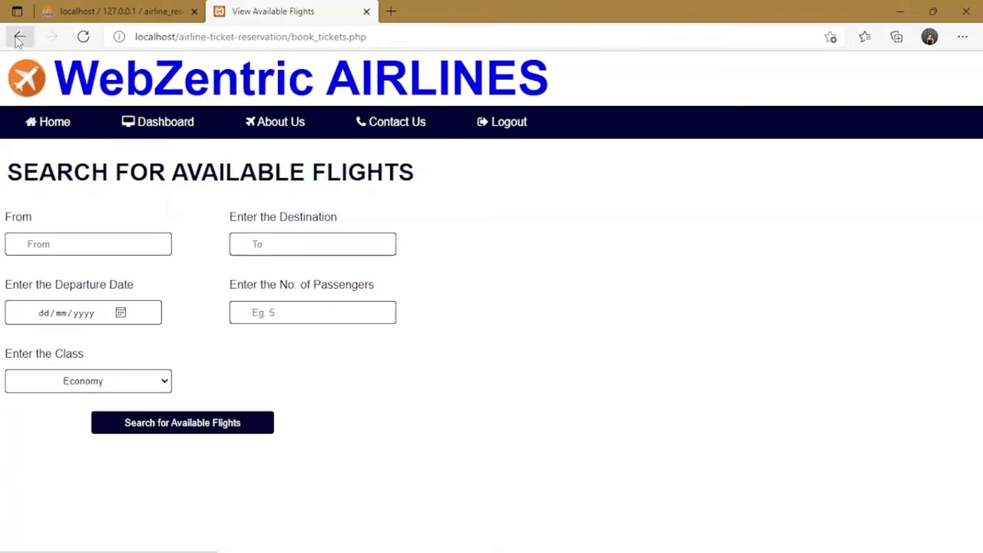
pyautogui.click(19, 37)
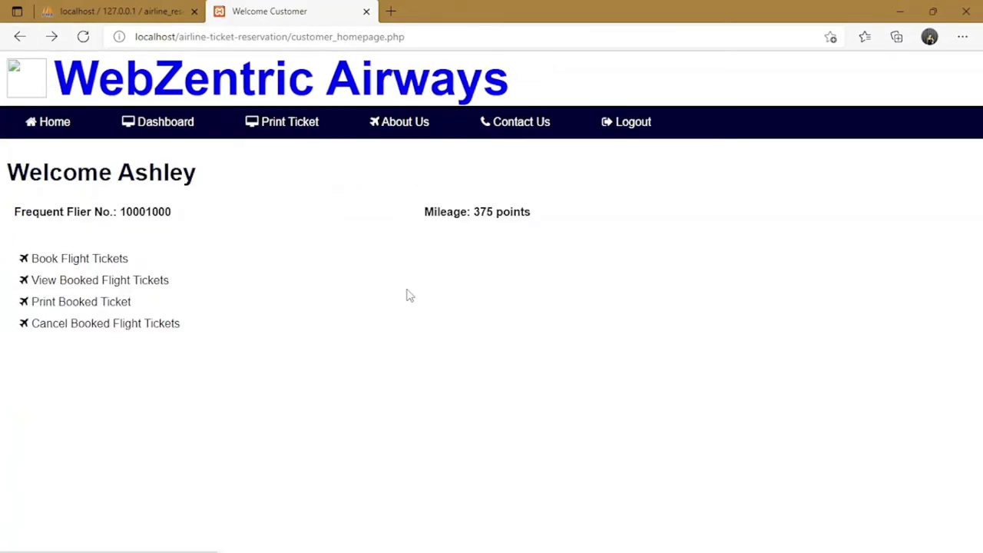
# Review the four confirmed upcoming trips under View Booked Flight Tickets, then go back.
pyautogui.click(115, 284)
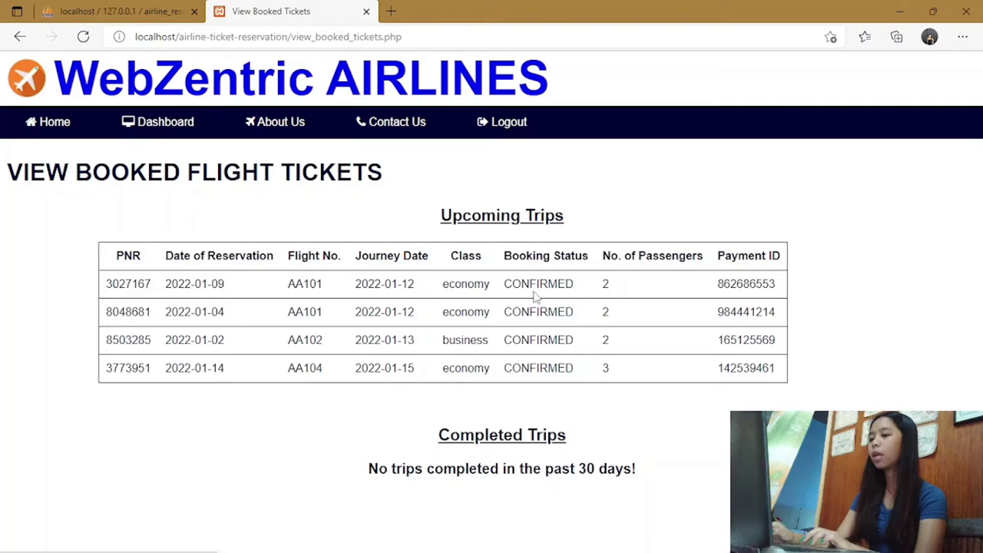
pyautogui.click(20, 36)
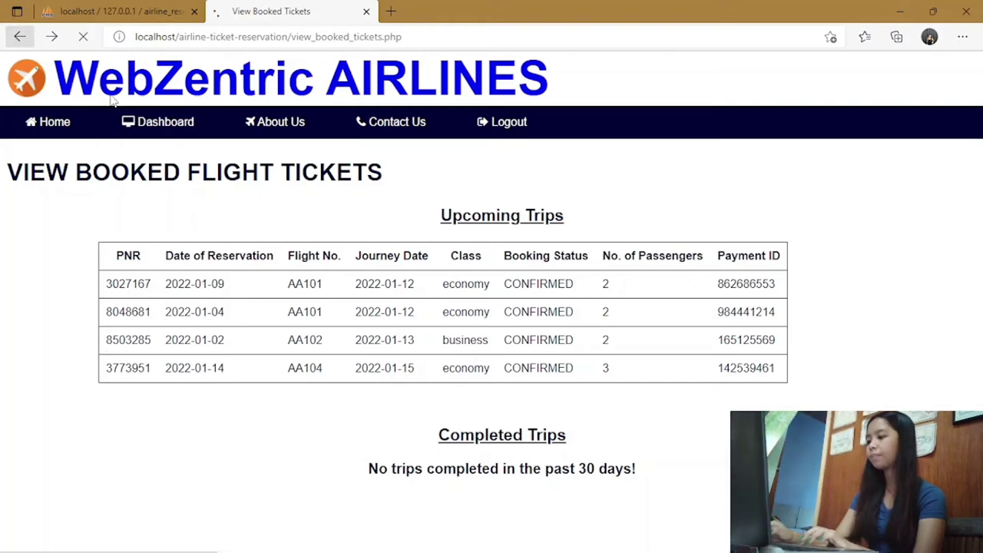
# Look at the Print Booked Ticket page's PNR number field, then go back to the welcome page.
pyautogui.click(110, 299)
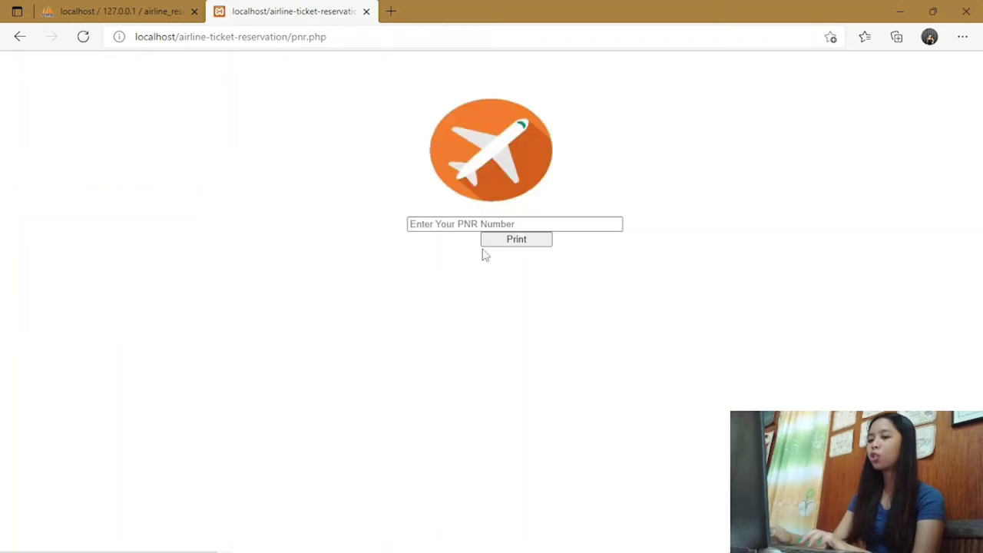
pyautogui.click(469, 225)
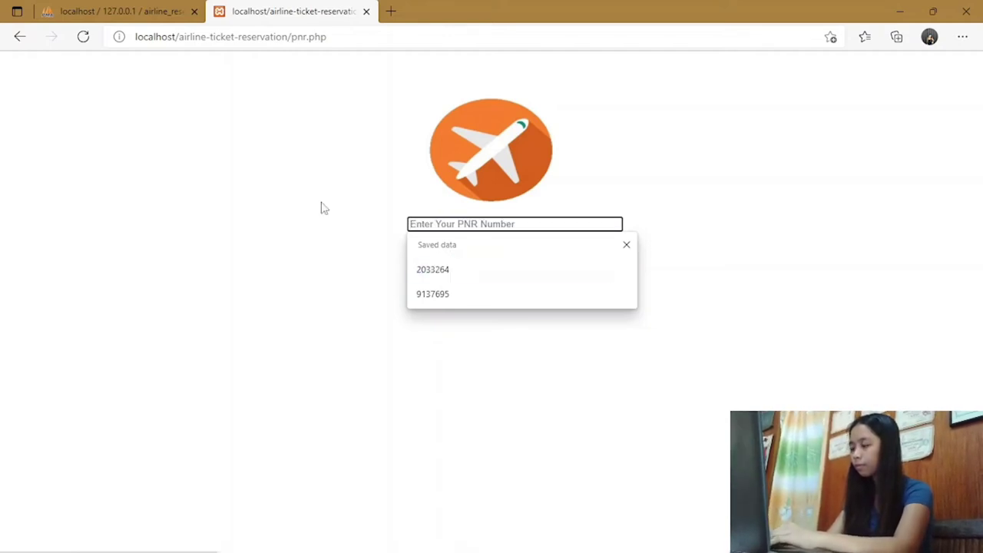
pyautogui.click(21, 37)
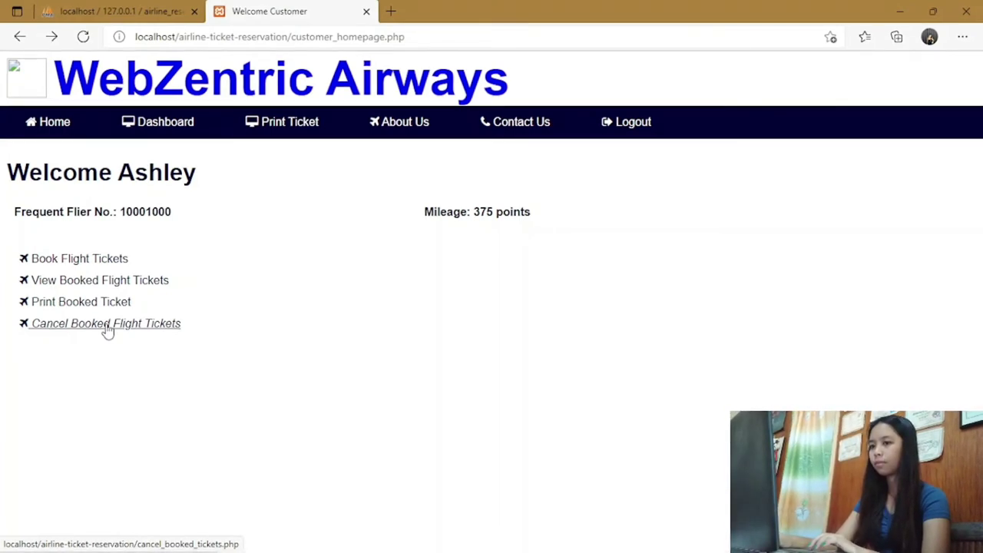
# Check the Cancel Booked Flight Tickets PNR page, go back, and log out of the customer account.
pyautogui.click(107, 325)
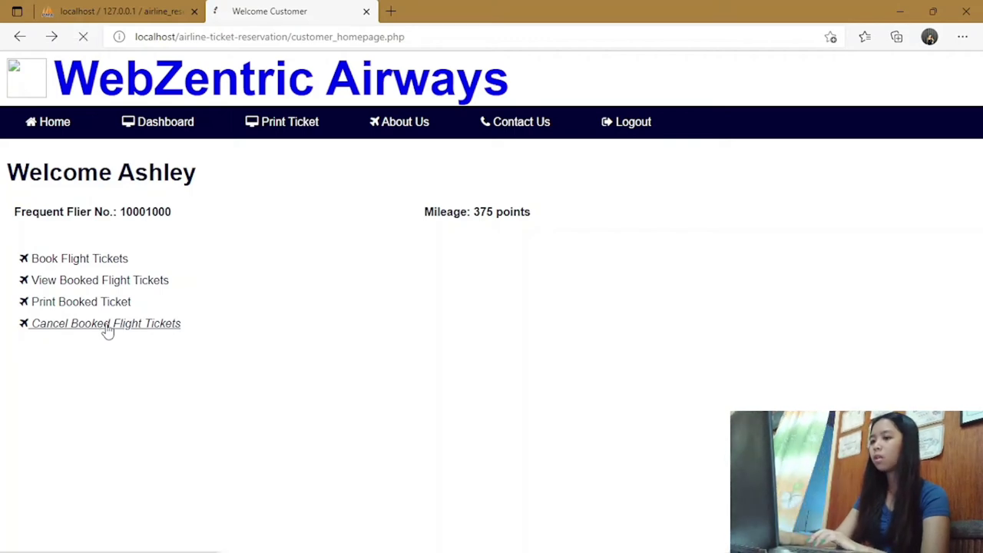
pyautogui.click(70, 245)
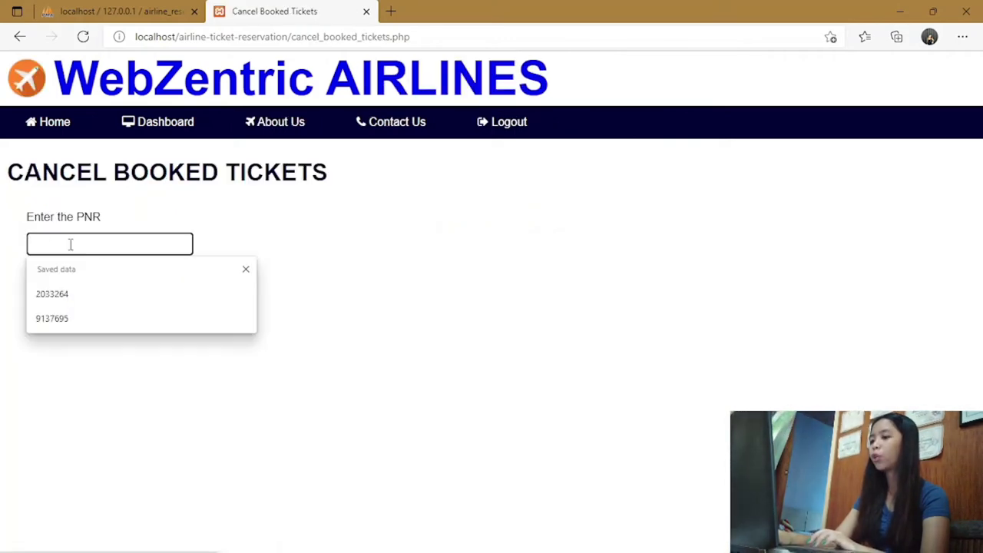
pyautogui.click(19, 36)
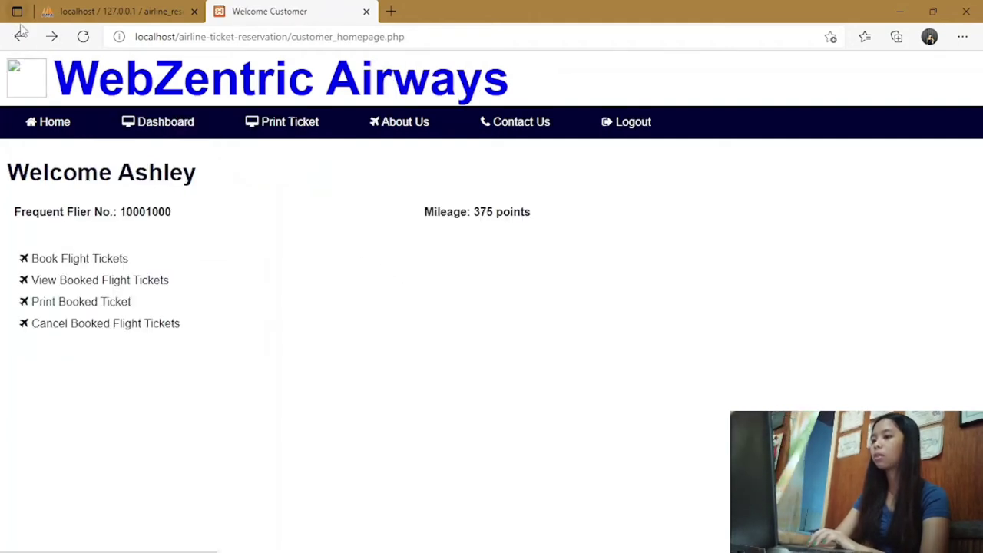
pyautogui.click(625, 123)
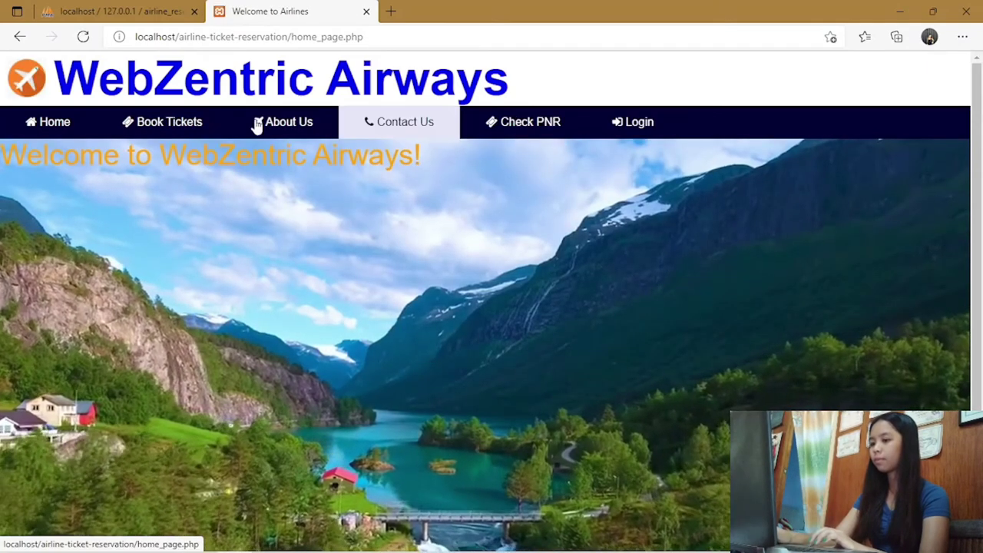
# Go to Book Tickets and replace the prefilled username with a different username.
pyautogui.click(166, 127)
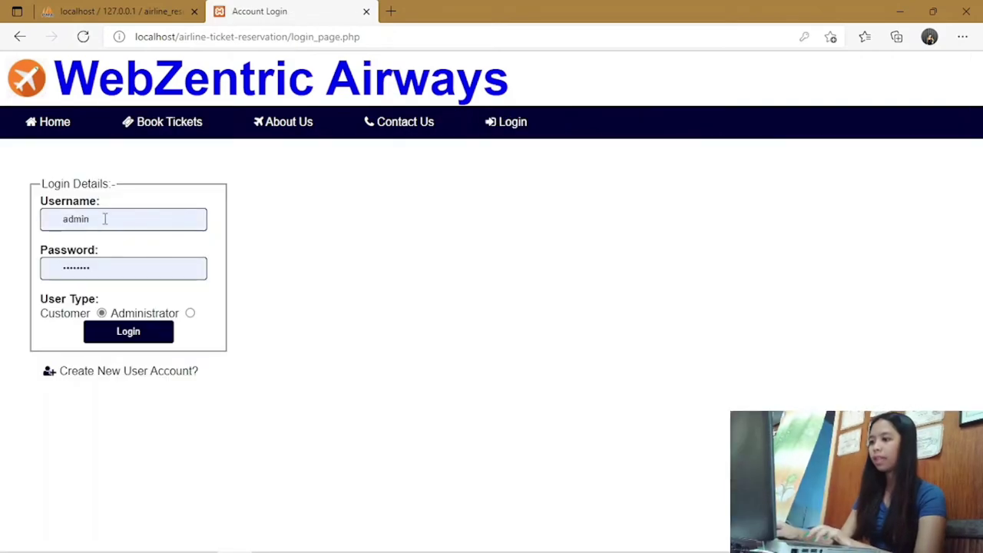
pyautogui.click(107, 219)
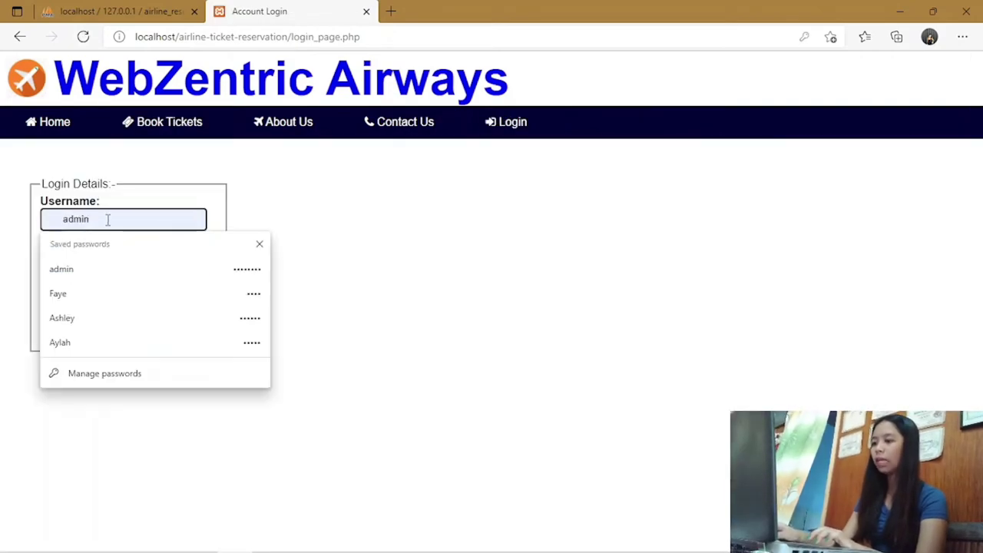
pyautogui.hotkey('ctrl', 'a')
pyautogui.press('BackSpace')
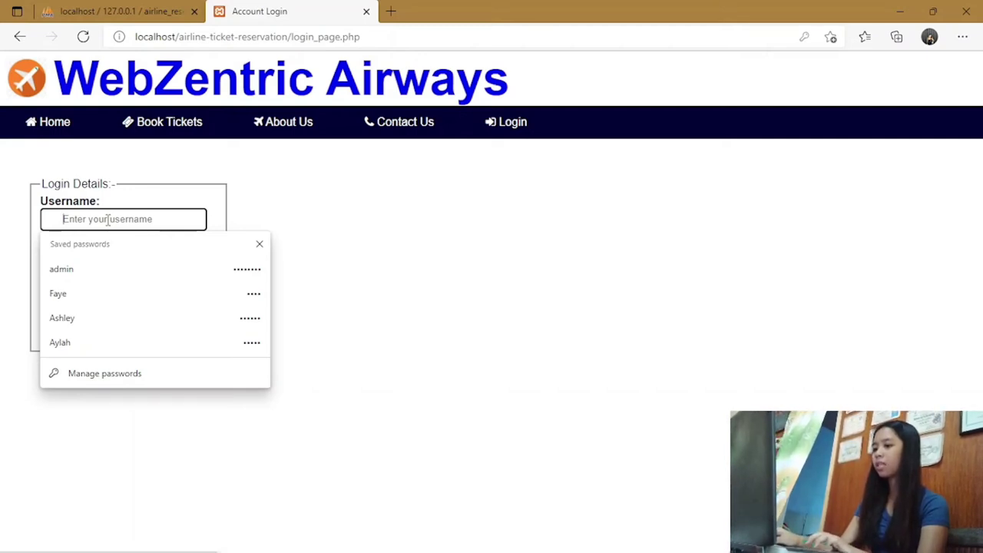
pyautogui.write('Sir')
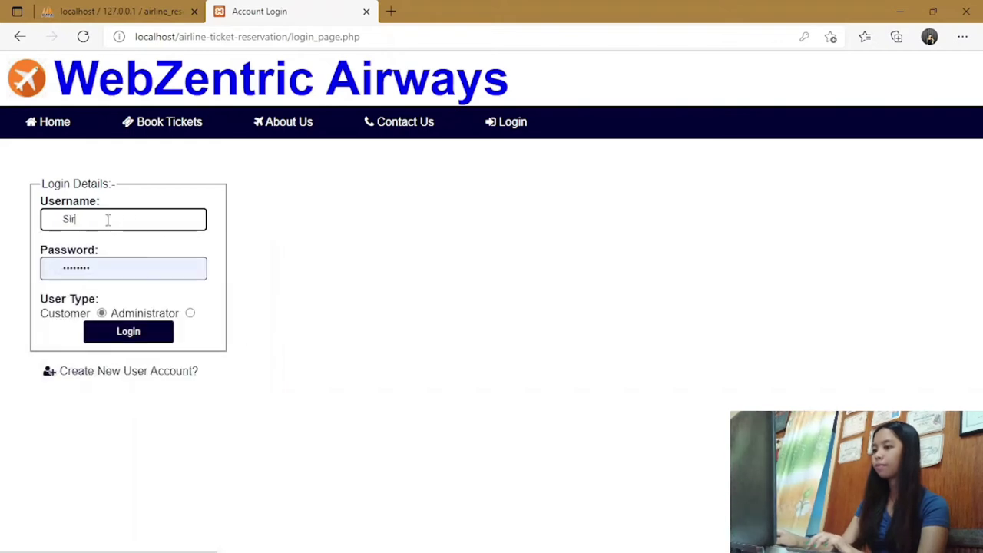
pyautogui.write(' Lee')
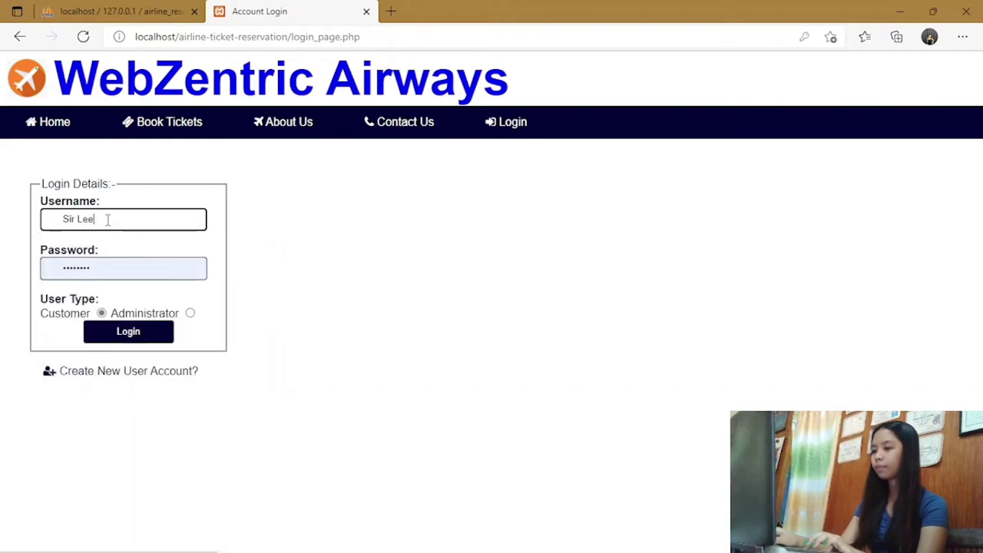
# Enter a new password, get Invalid Username/Password on login, and go to account creation.
pyautogui.click(115, 268)
pyautogui.hotkey('ctrl', 'a')
pyautogui.press('BackSpace')
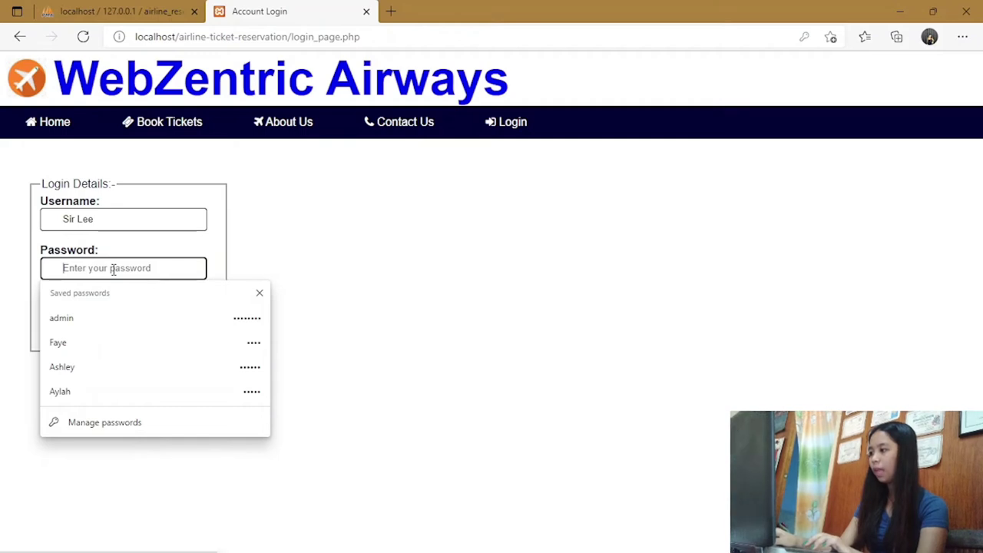
pyautogui.write('•••••')
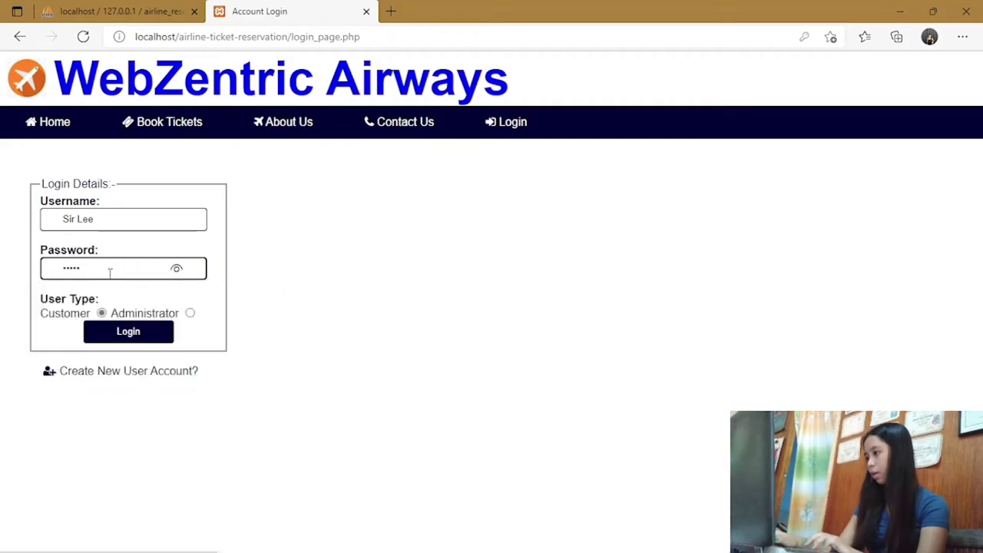
pyautogui.click(177, 270)
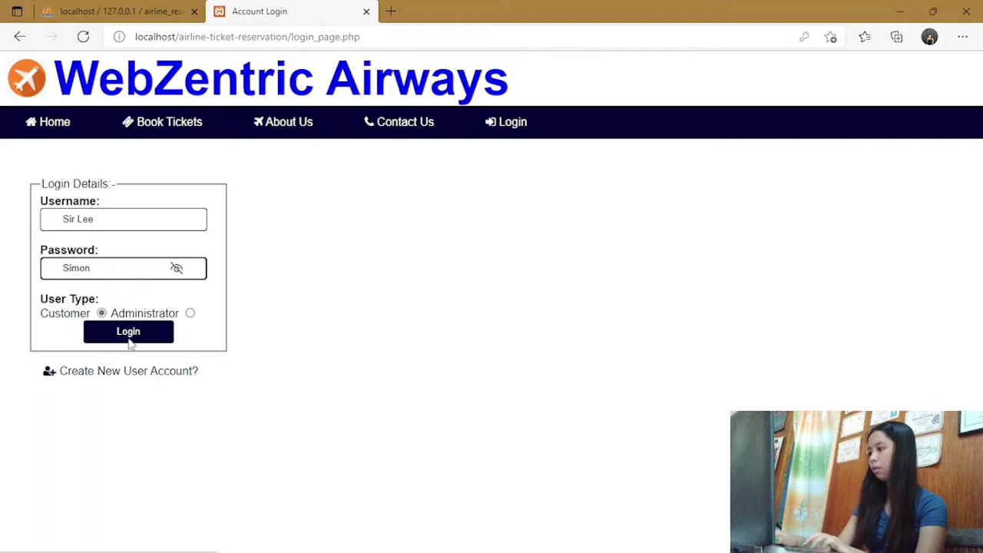
pyautogui.click(128, 338)
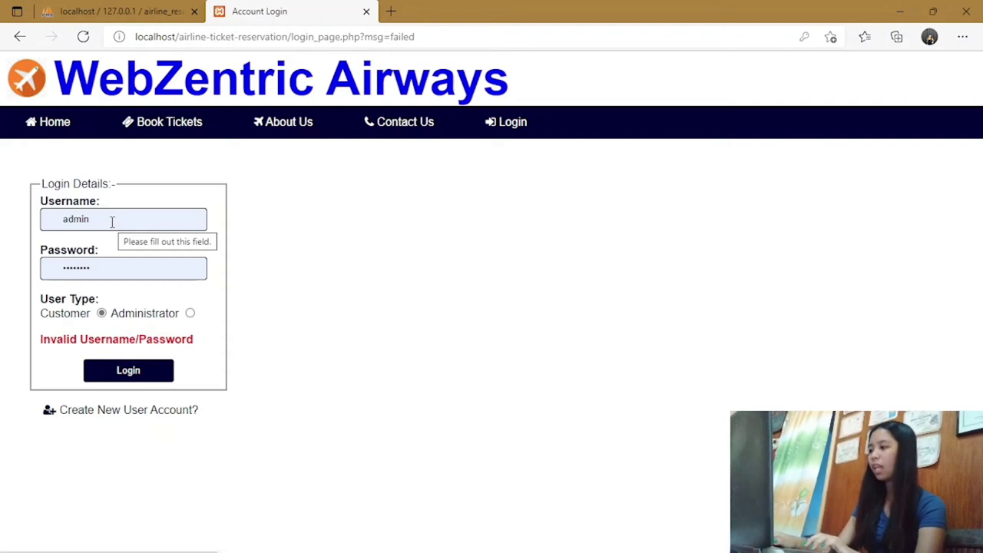
pyautogui.click(128, 415)
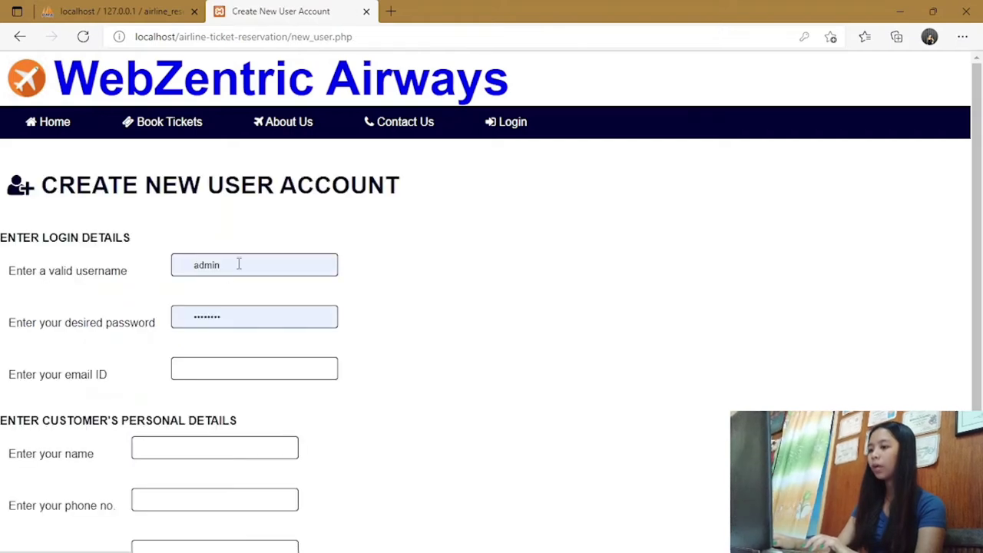
# Fill in the new account's username and password on the Create New User Account form.
pyautogui.click(239, 263)
pyautogui.press('BackSpace')
pyautogui.press('BackSpace')
pyautogui.press('BackSpace')
pyautogui.press('BackSpace')
pyautogui.press('BackSpace')
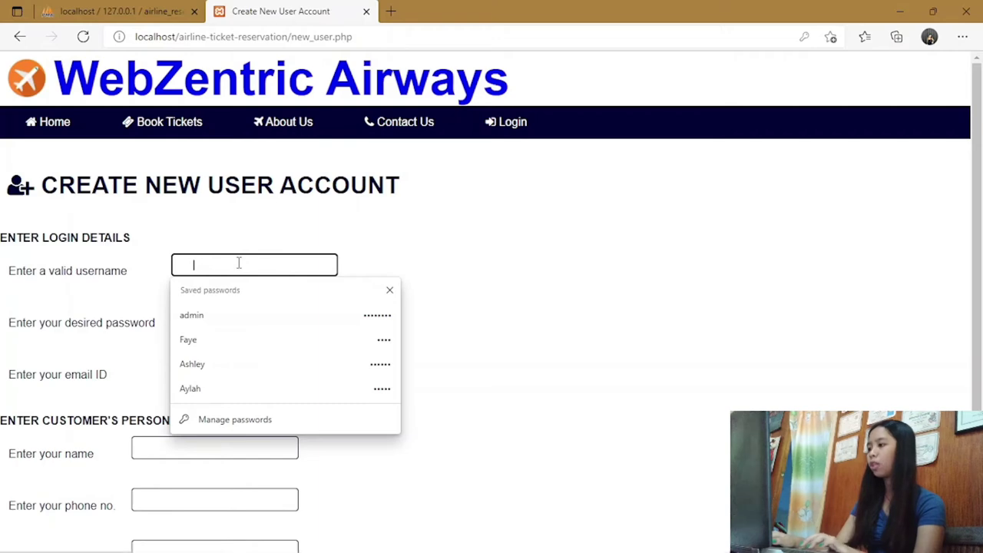
pyautogui.write('Sir Lee')
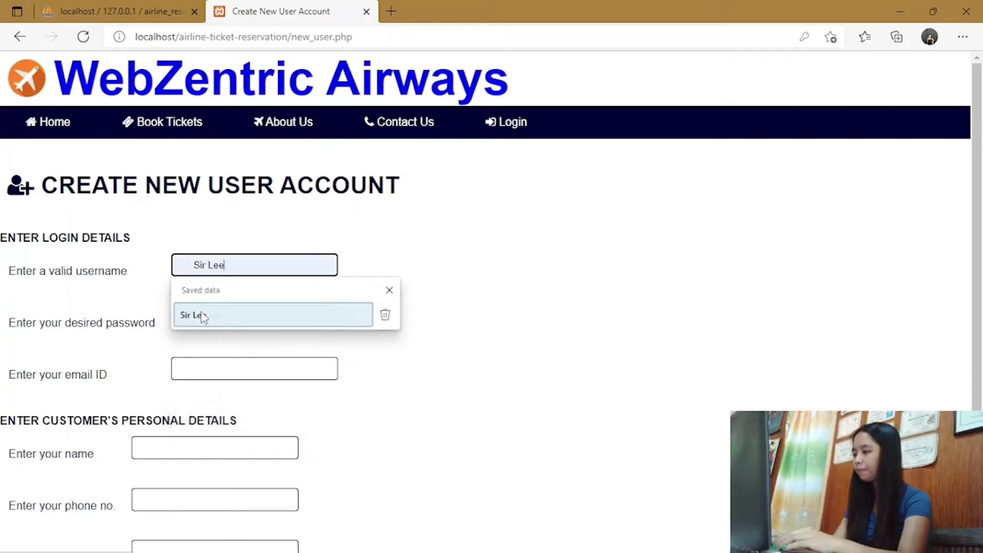
pyautogui.click(193, 315)
pyautogui.click(251, 315)
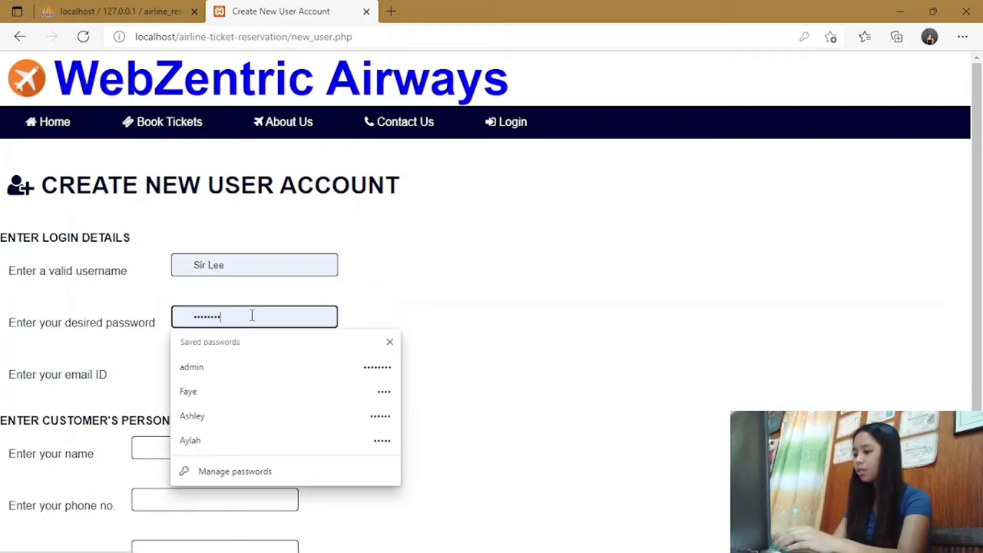
pyautogui.press('BackSpace')
pyautogui.press('BackSpace')
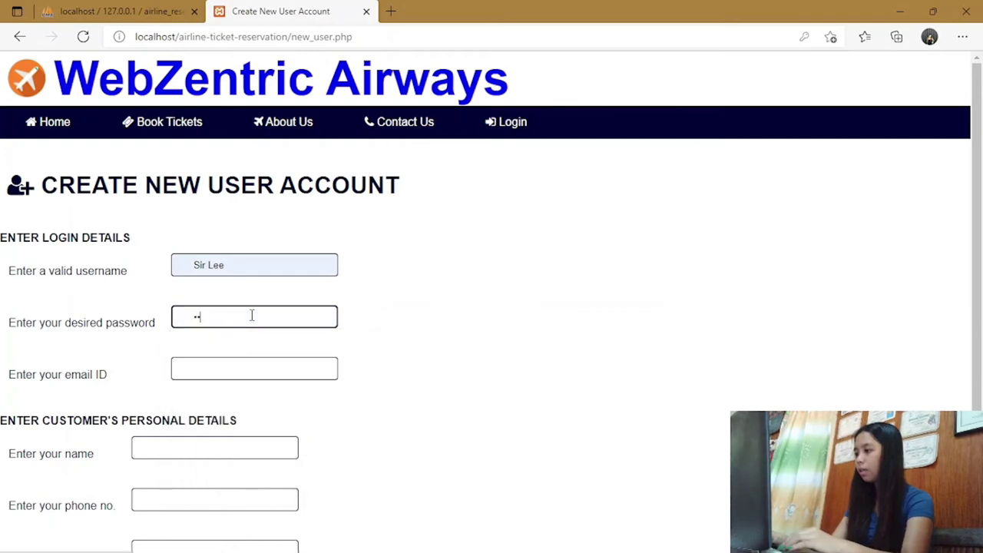
pyautogui.press('BackSpace')
pyautogui.write('s')
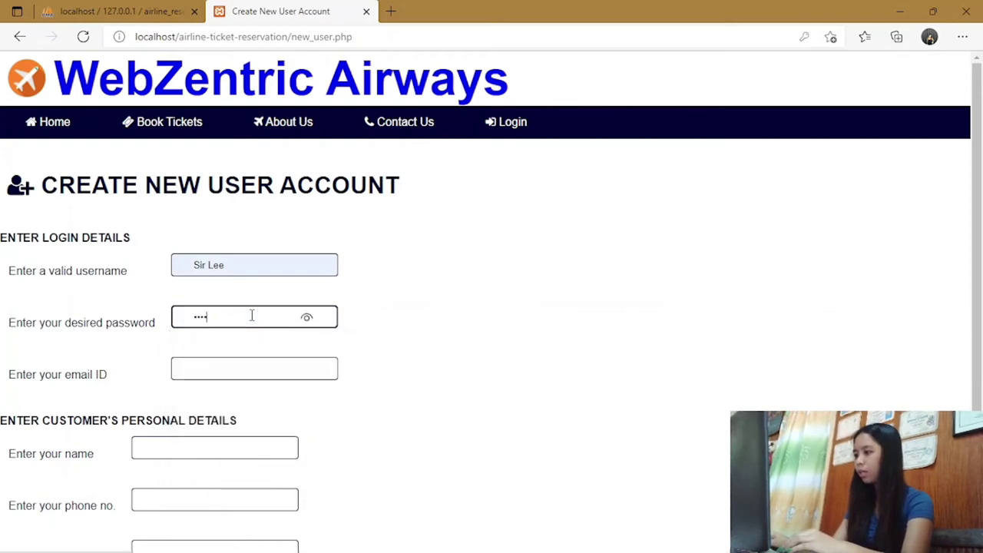
pyautogui.click(307, 319)
pyautogui.click(308, 319)
# Enter the account holder's e-mail address and name.
pyautogui.click(206, 371)
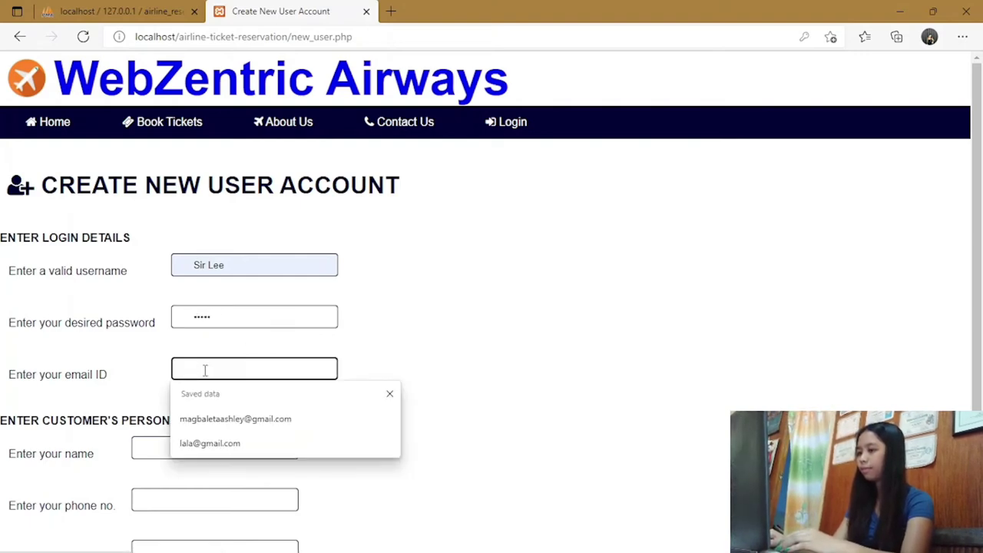
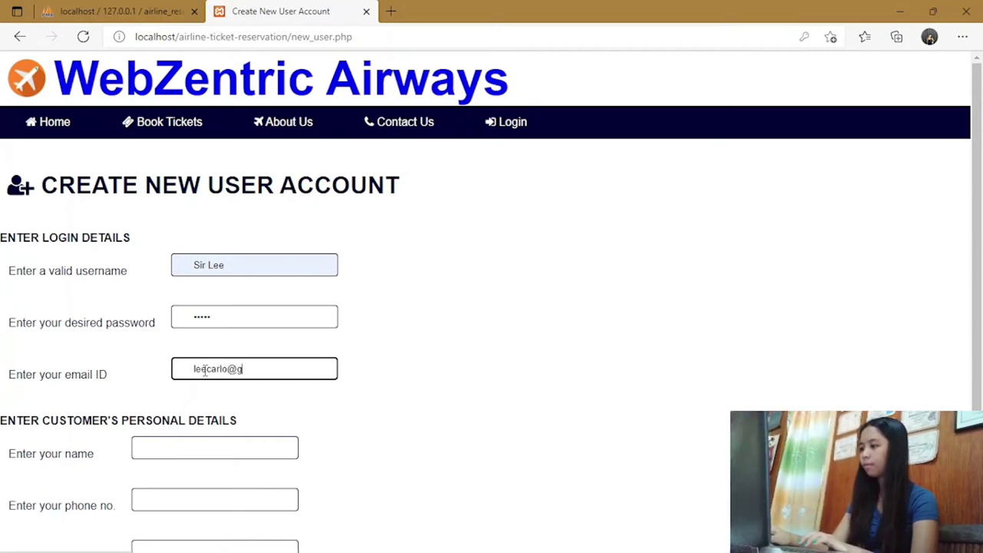
pyautogui.click(198, 447)
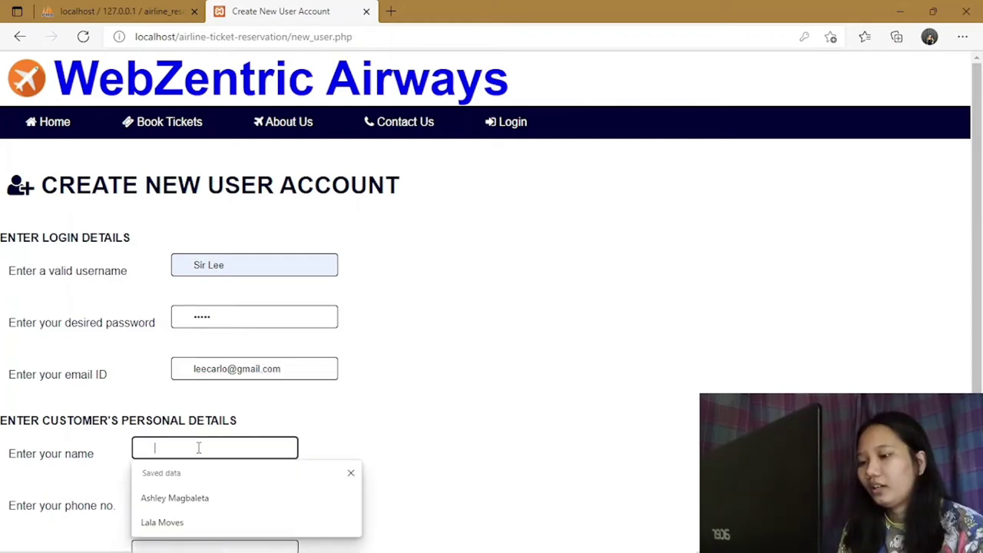
pyautogui.write('Lee')
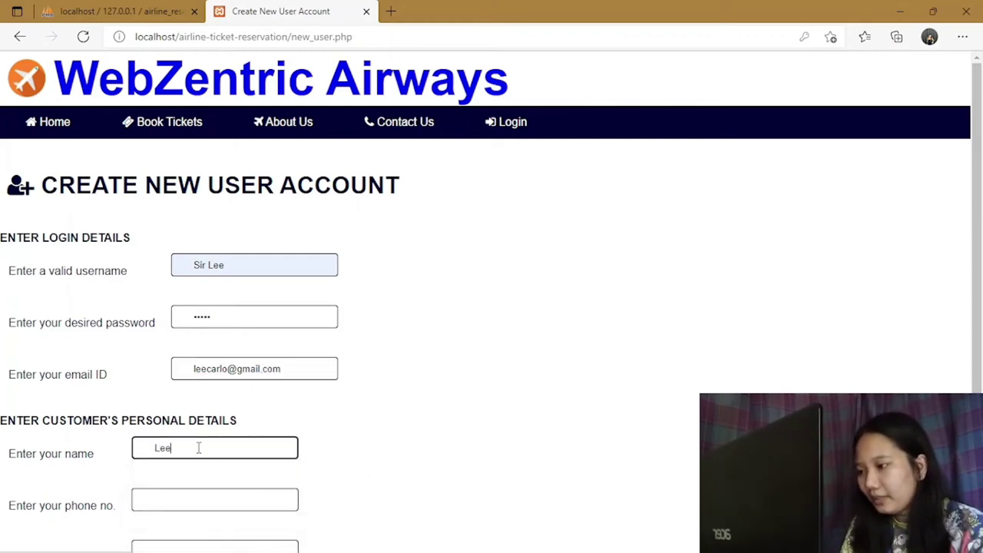
# Enter the phone number and the address, correcting the misspelled address word.
pyautogui.scroll(-1, 200, 471)
pyautogui.click(202, 414)
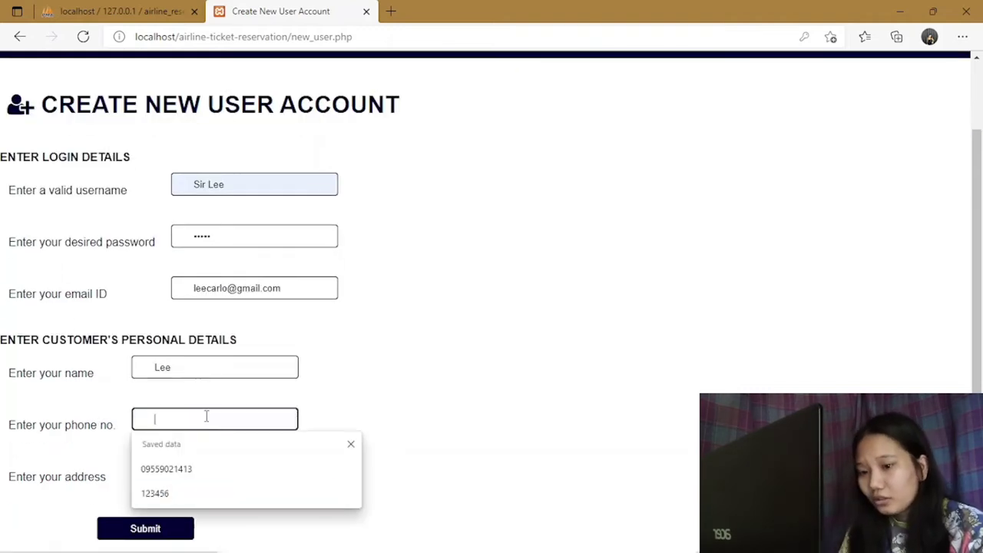
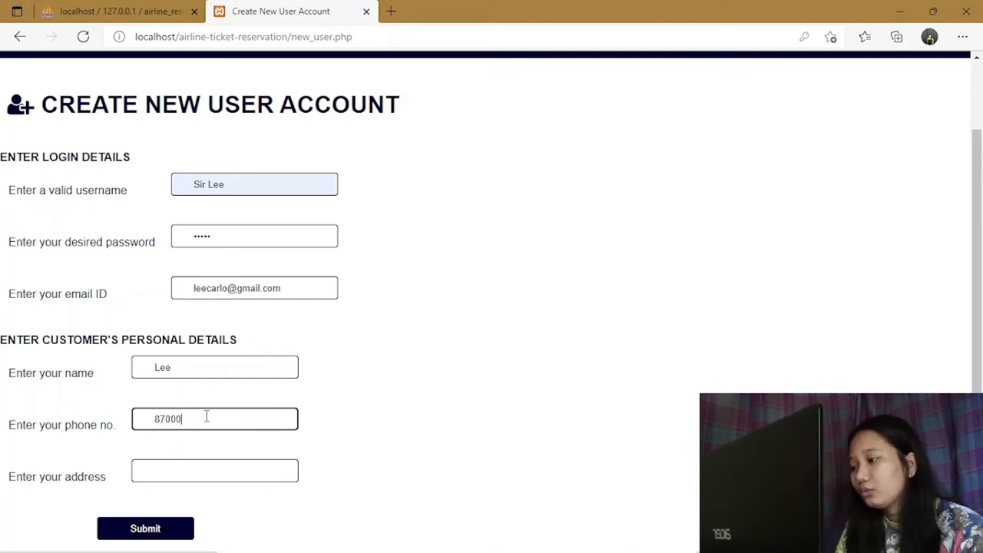
pyautogui.click(184, 471)
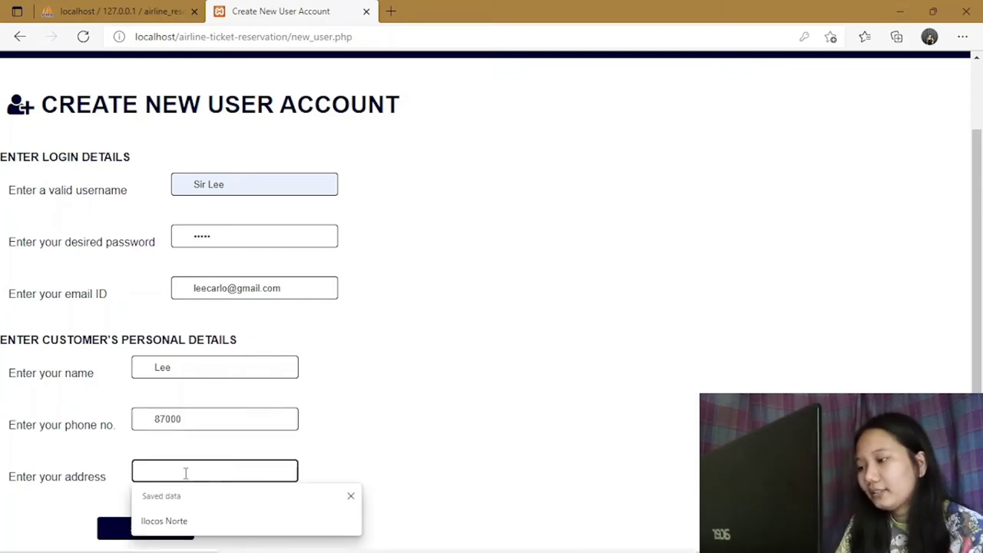
pyautogui.write('Lao')
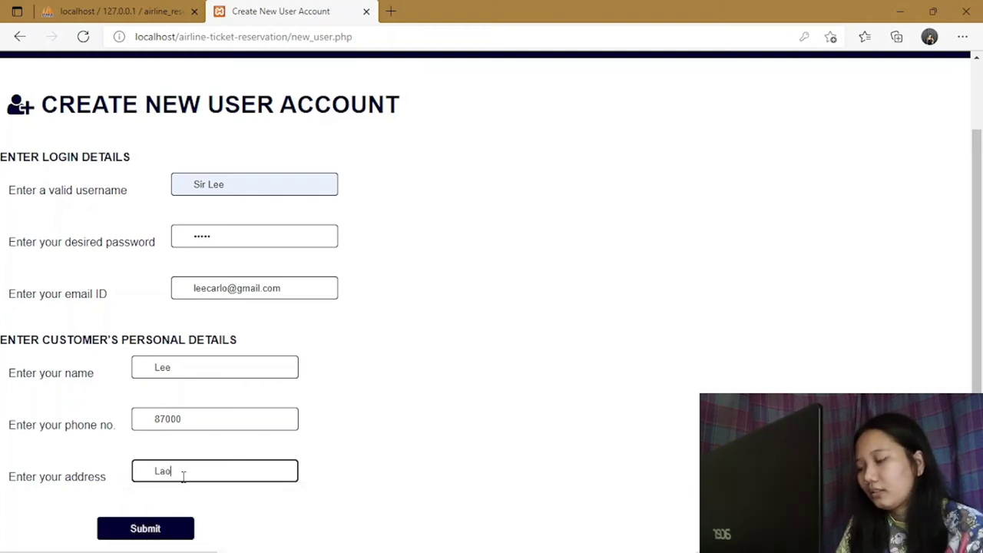
pyautogui.write('a')
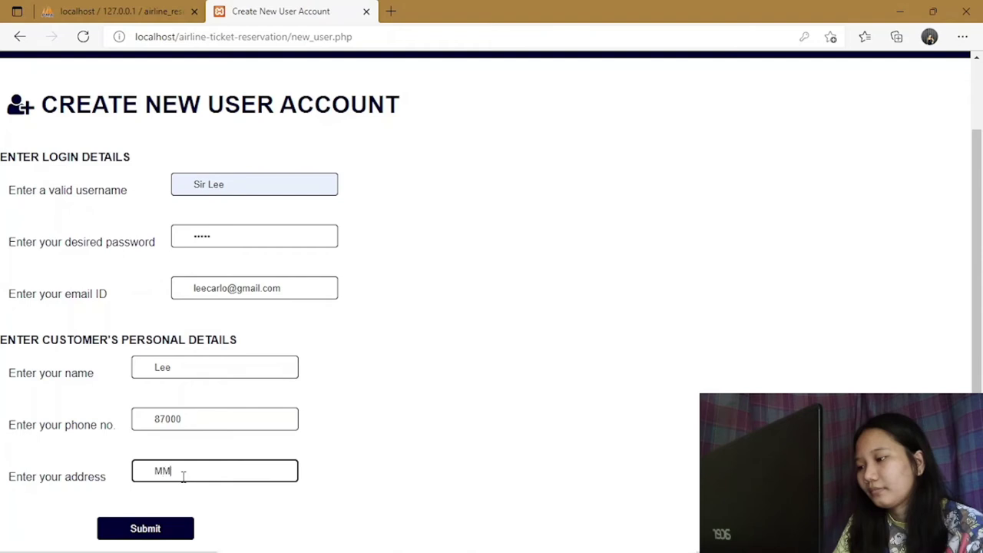
pyautogui.write('BATAC')
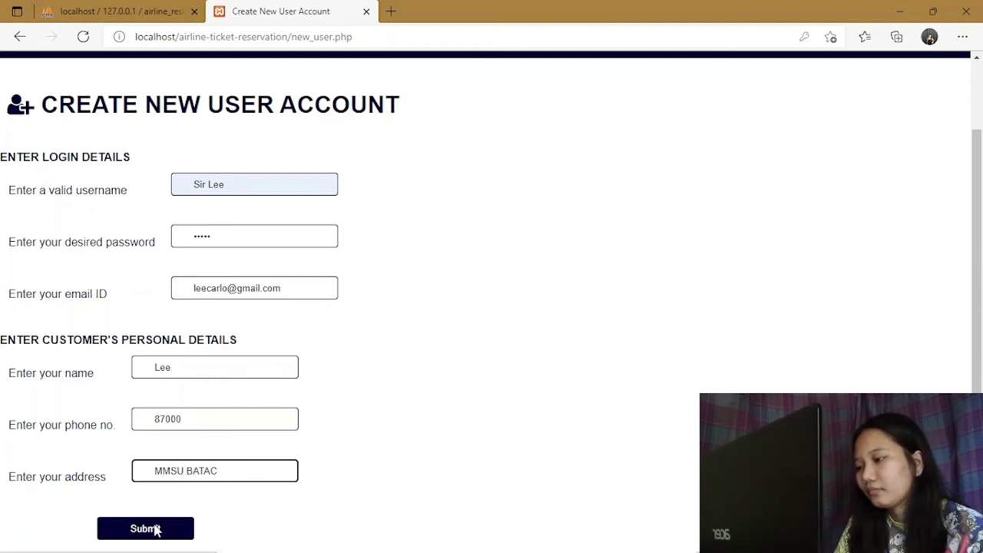
pyautogui.doubleClick(235, 471)
pyautogui.press('BackSpace')
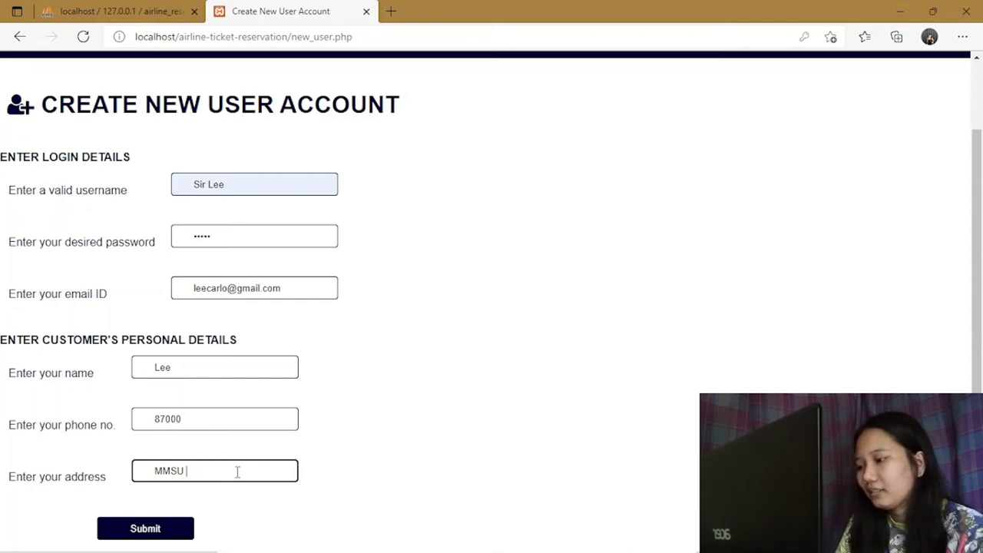
pyautogui.press('BackSpace')
pyautogui.press('BackSpace')
pyautogui.press('BackSpace')
pyautogui.press('BackSpace')
pyautogui.press('BackSpace')
pyautogui.write('Batac')
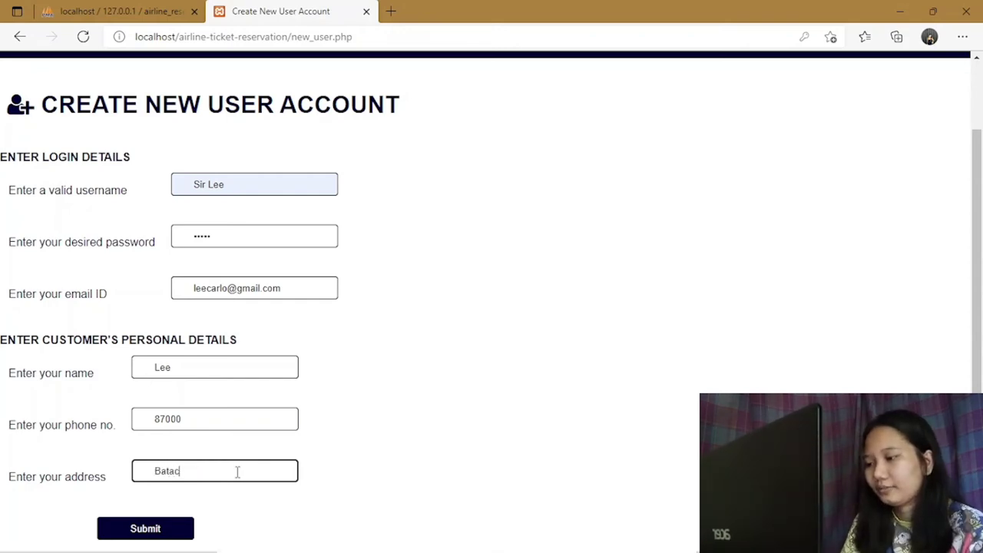
# Submit the registration, refuse saving the password in Edge, and open the Login page.
pyautogui.click(174, 527)
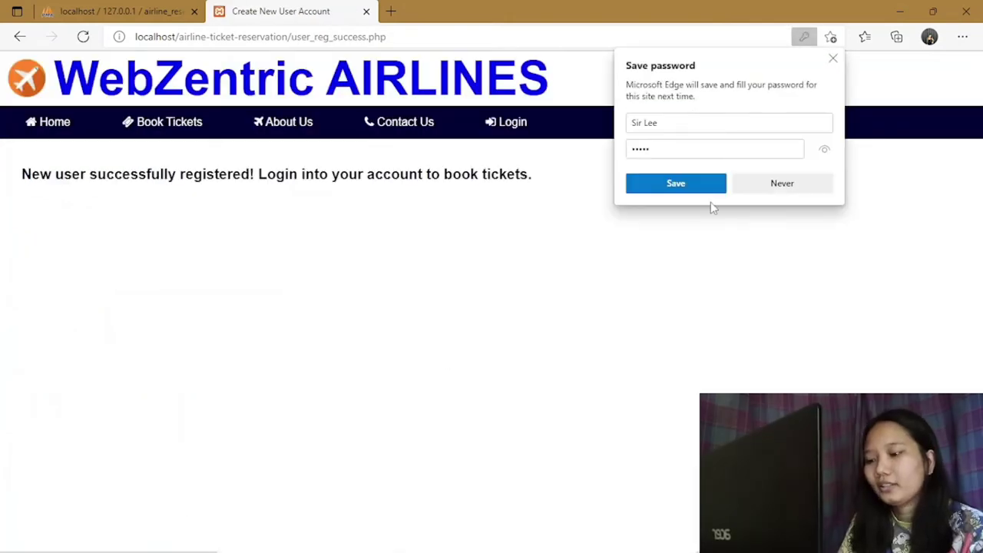
pyautogui.click(782, 185)
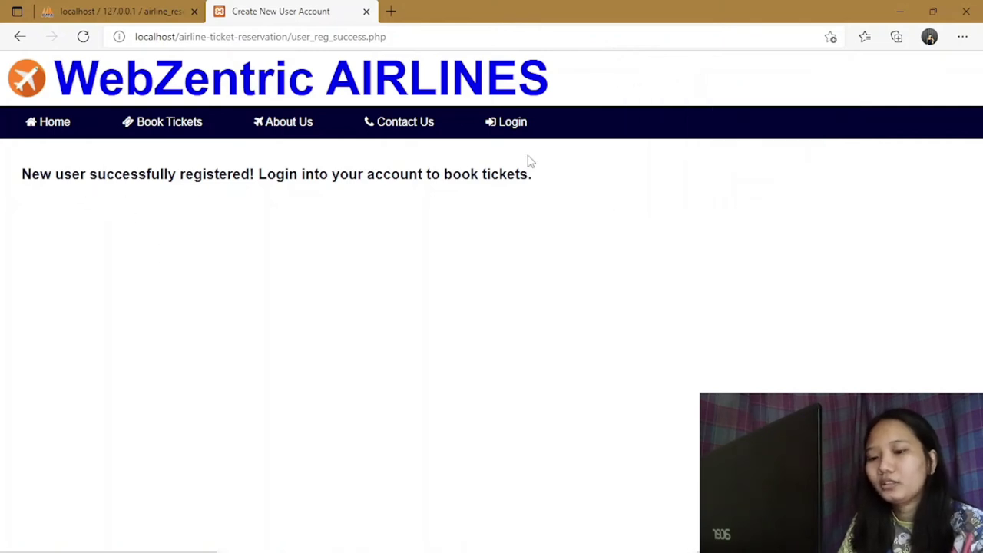
pyautogui.click(509, 122)
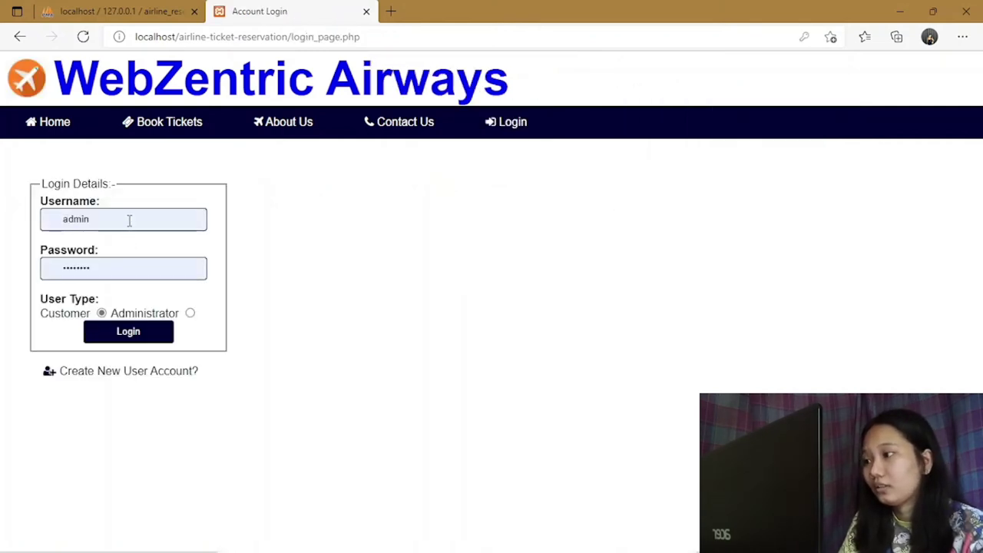
# Log in as a Customer using the new account's username and its password.
pyautogui.click(129, 221)
pyautogui.press('BackSpace')
pyautogui.press('BackSpace')
pyautogui.press('BackSpace')
pyautogui.press('BackSpace')
pyautogui.press('BackSpace')
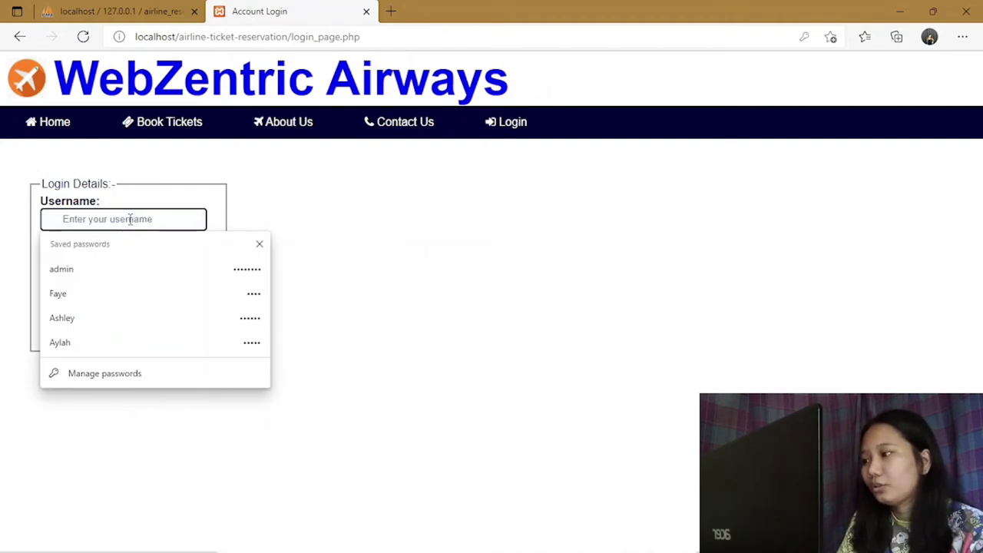
pyautogui.write('Si')
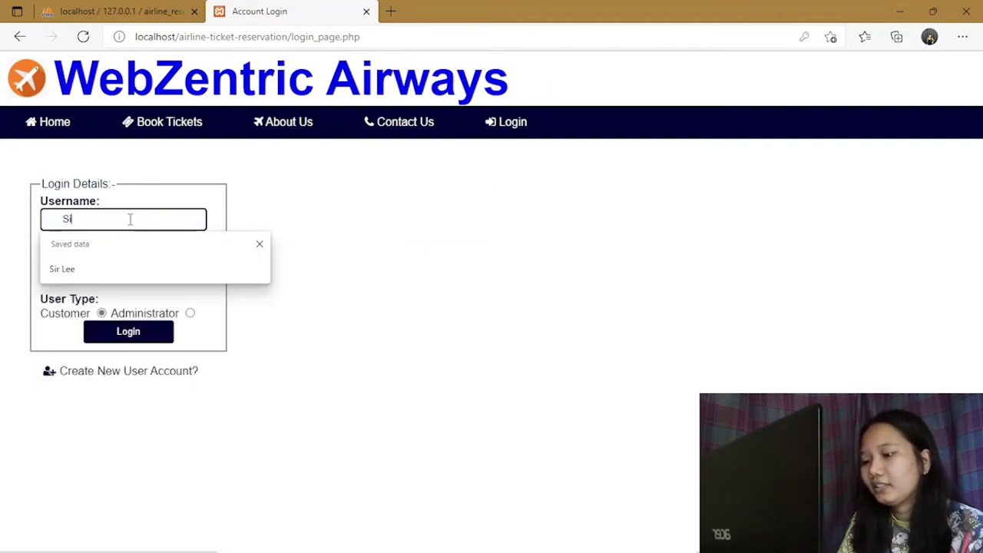
pyautogui.write('r Lee')
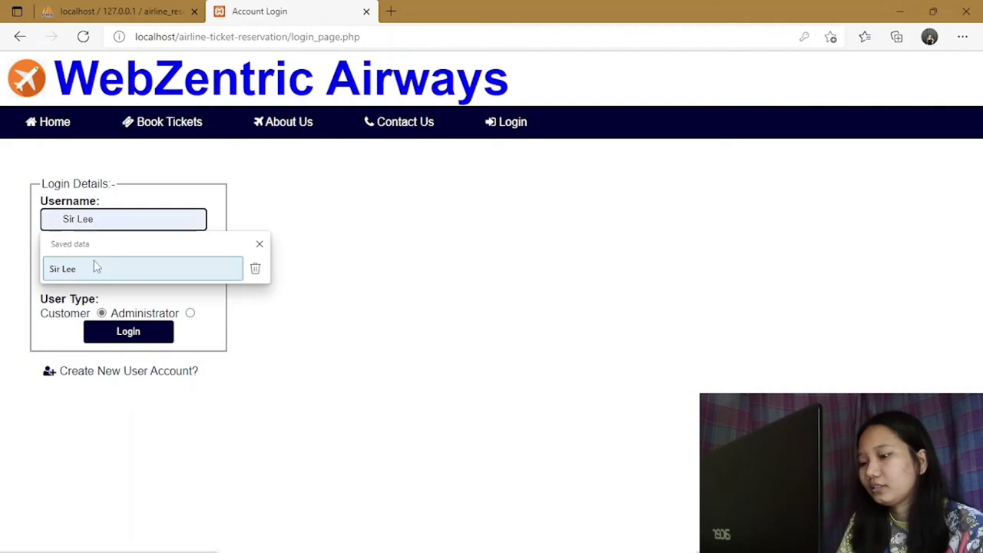
pyautogui.click(92, 269)
pyautogui.click(123, 268)
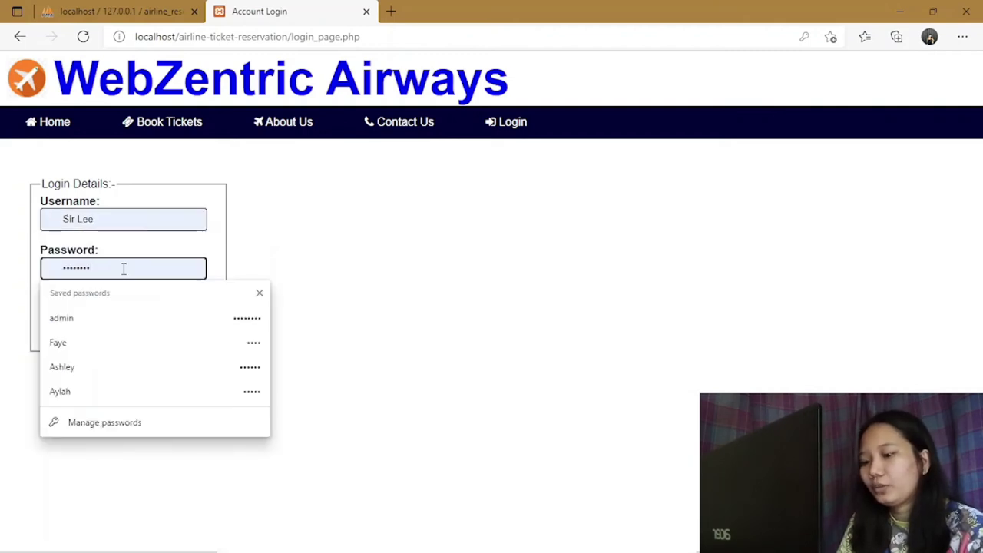
pyautogui.hotkey('ctrl', 'a')
pyautogui.press('BackSpace')
pyautogui.write('123')
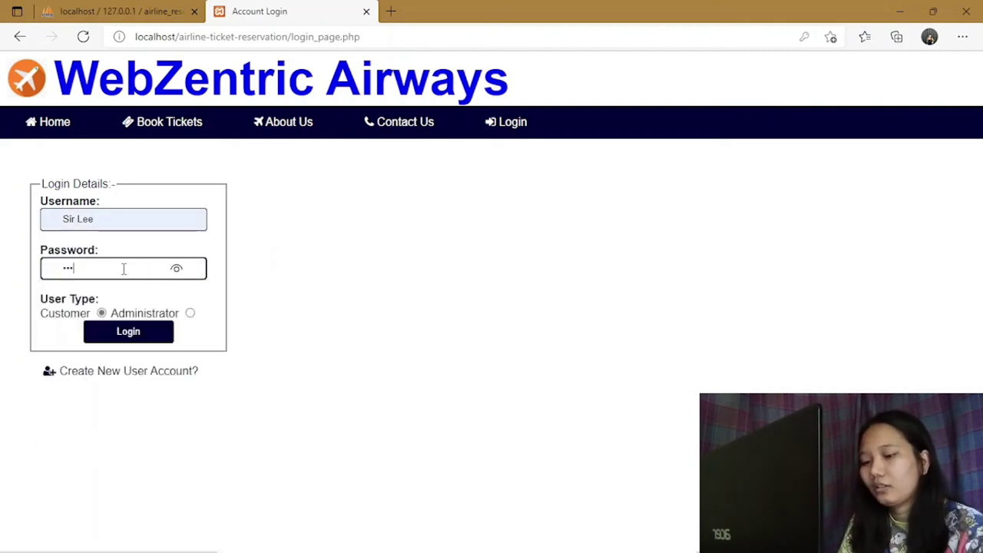
pyautogui.write('45')
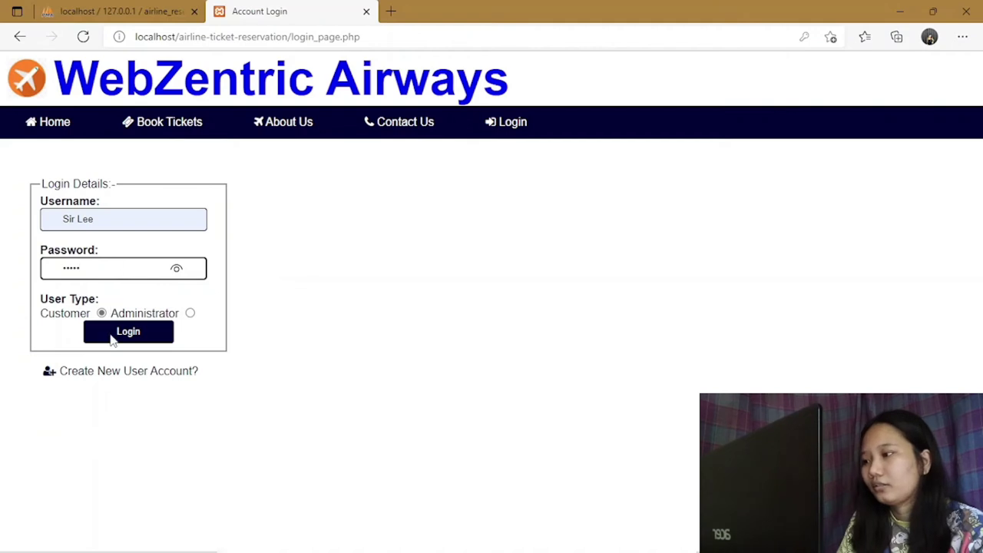
pyautogui.click(111, 338)
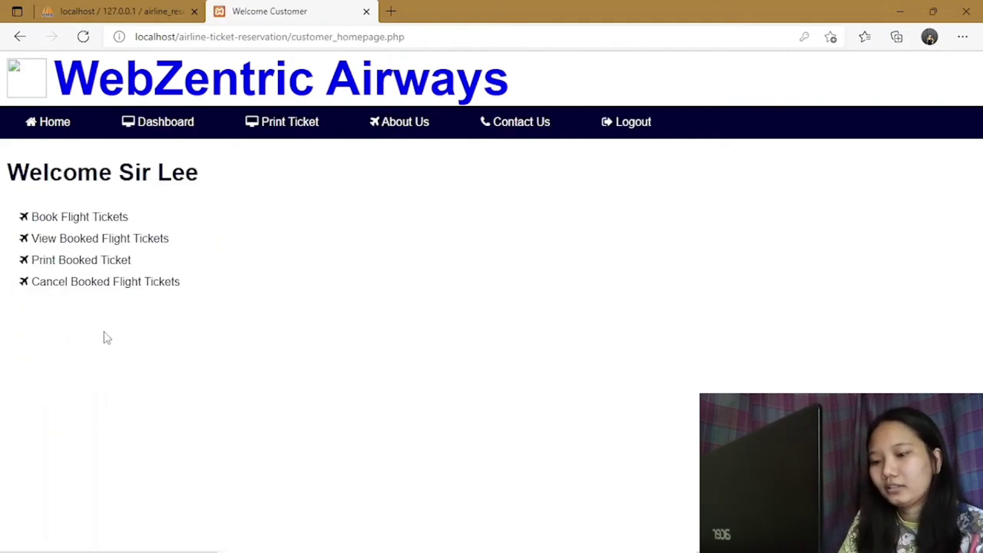
# Open the flight search and enter batac as From and china as Destination.
pyautogui.click(115, 219)
pyautogui.click(117, 243)
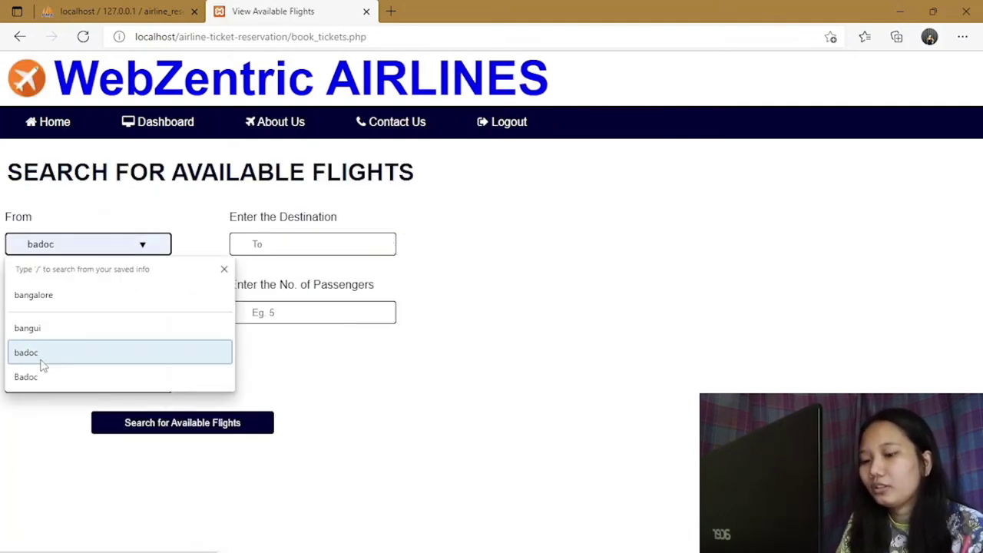
pyautogui.write('BA')
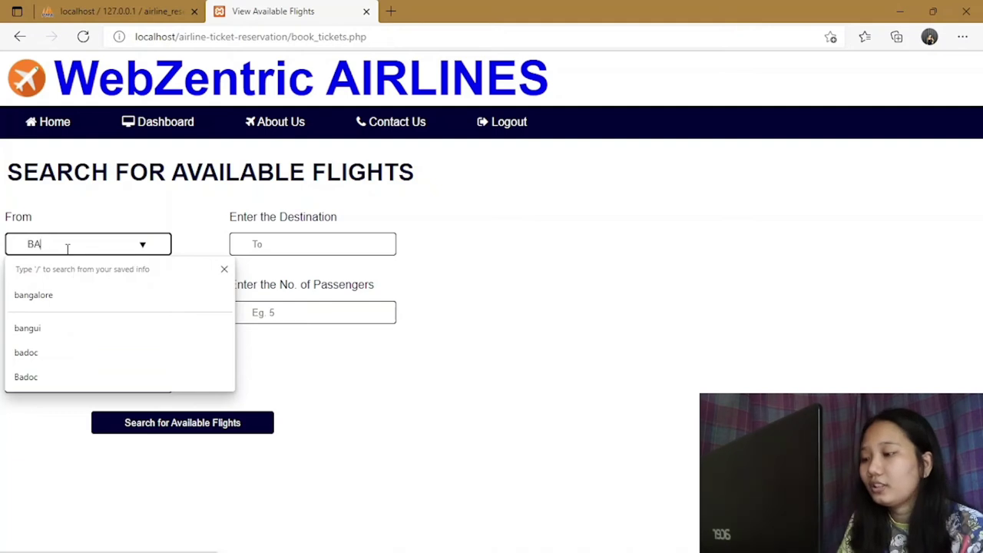
pyautogui.press('BackSpace')
pyautogui.press('BackSpace')
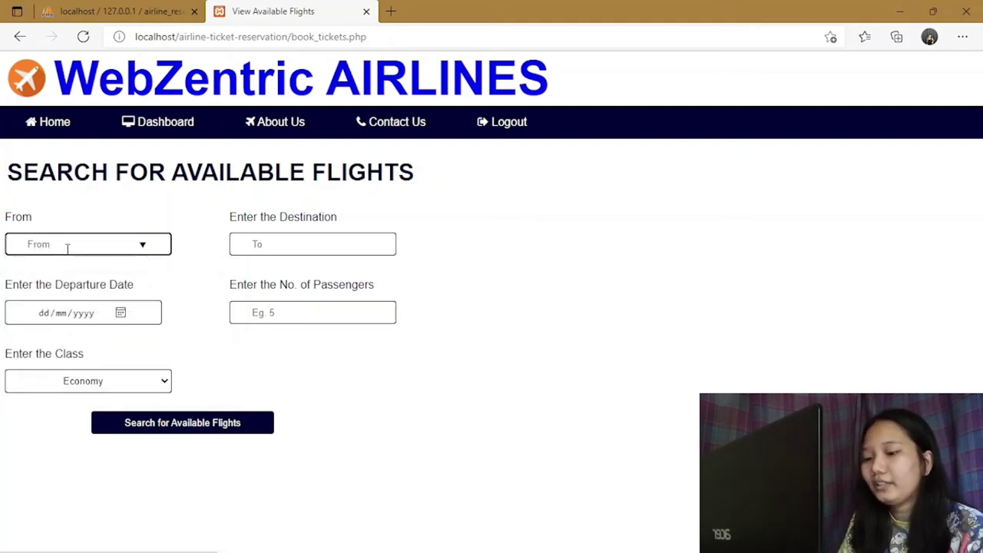
pyautogui.write('batac')
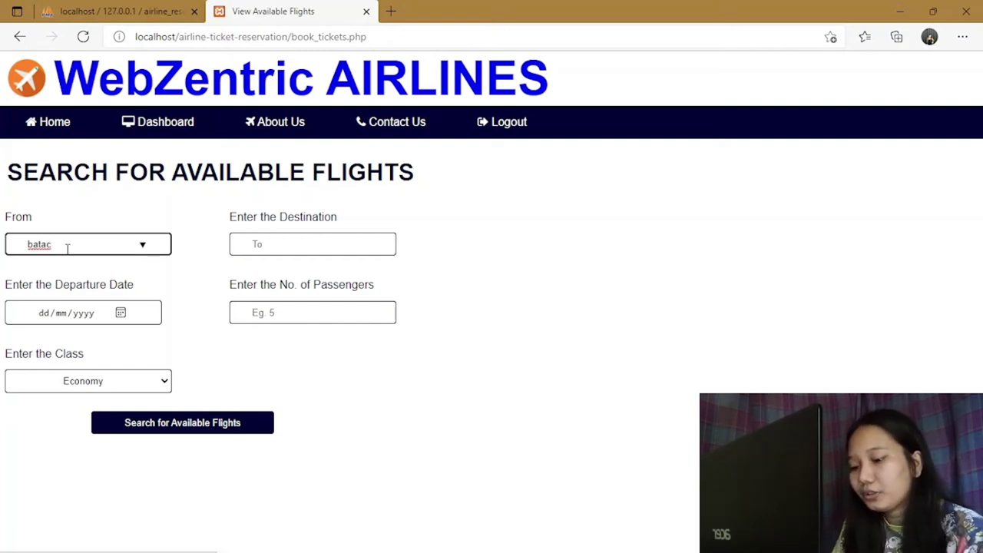
pyautogui.click(287, 244)
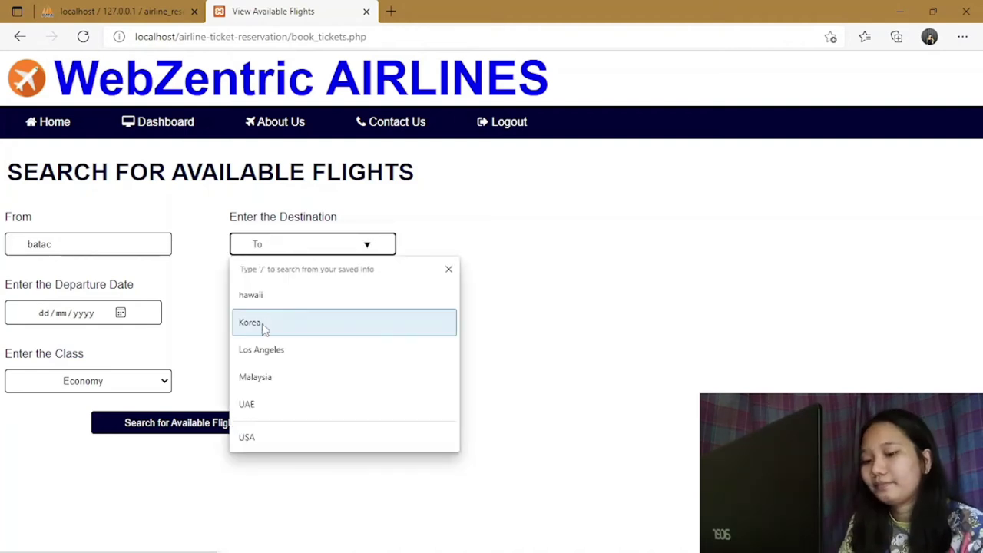
pyautogui.write('c')
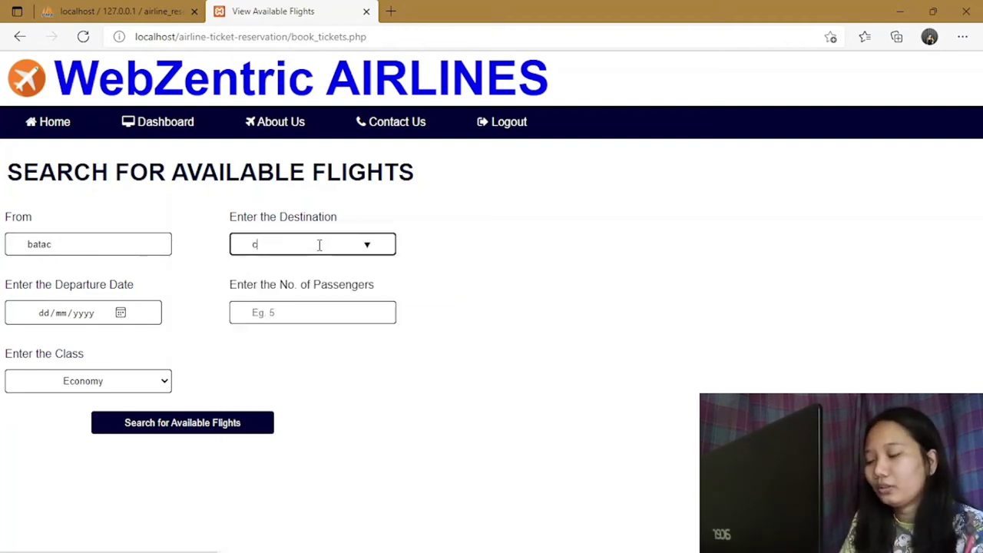
pyautogui.write('hina')
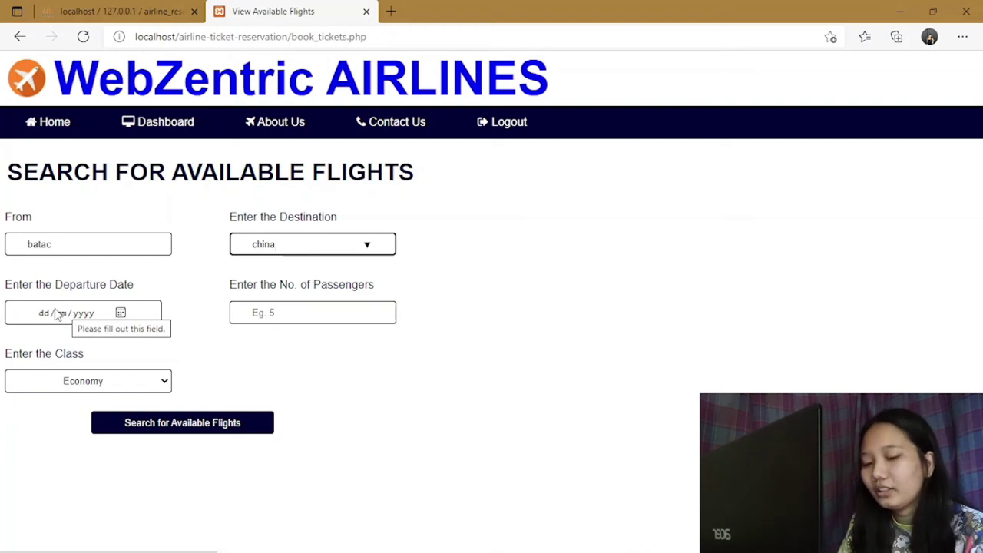
# Set the departure date to 17/01/2022 using the date field and calendar.
pyautogui.click(59, 314)
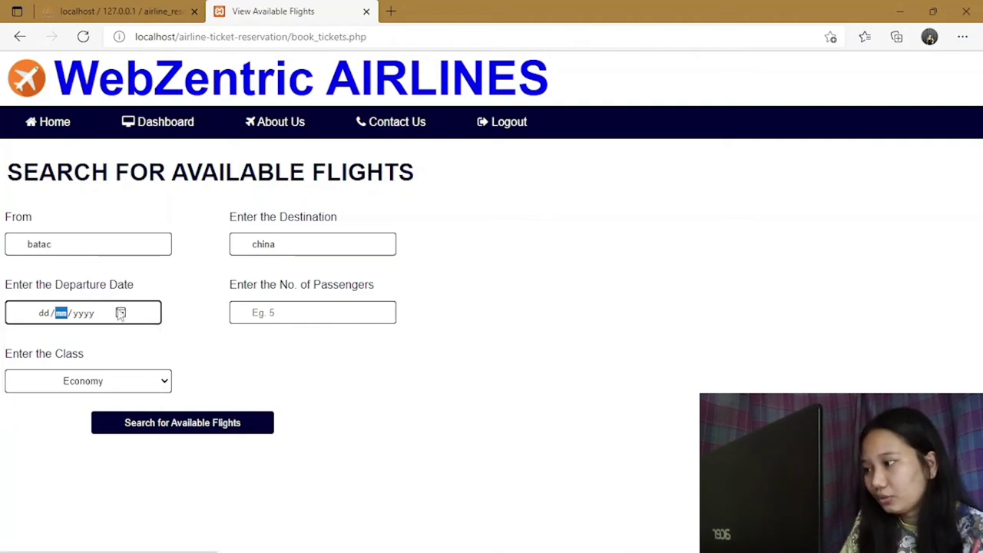
pyautogui.click(121, 315)
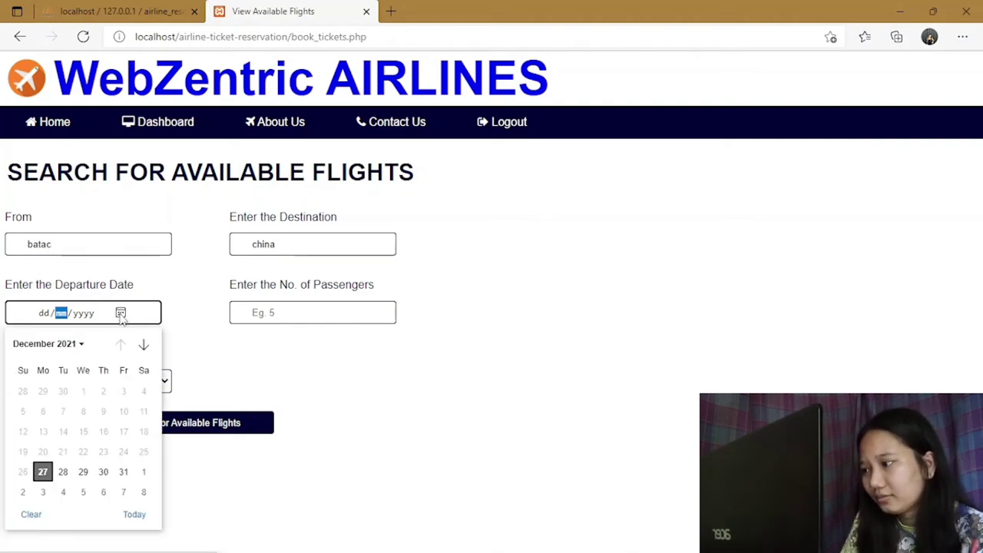
pyautogui.click(80, 345)
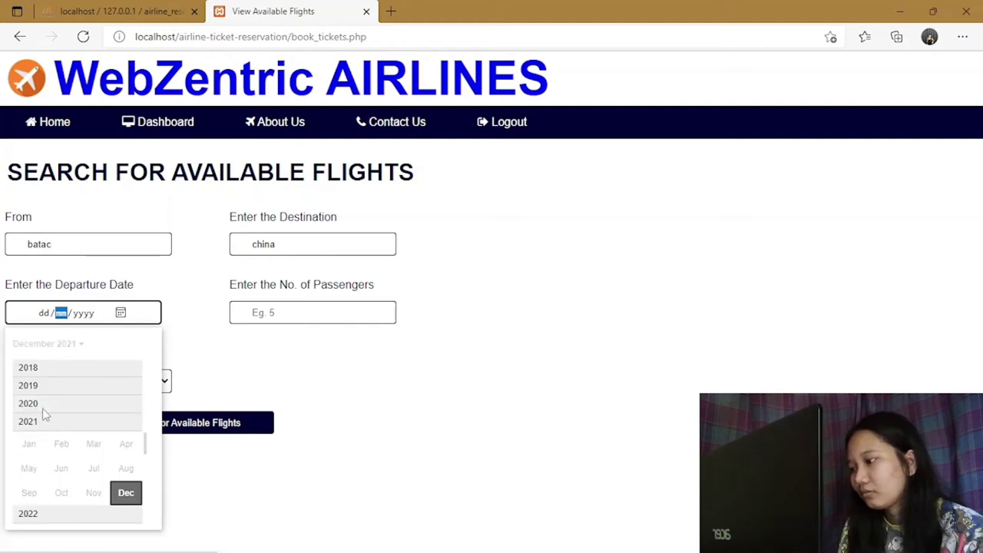
pyautogui.click(86, 317)
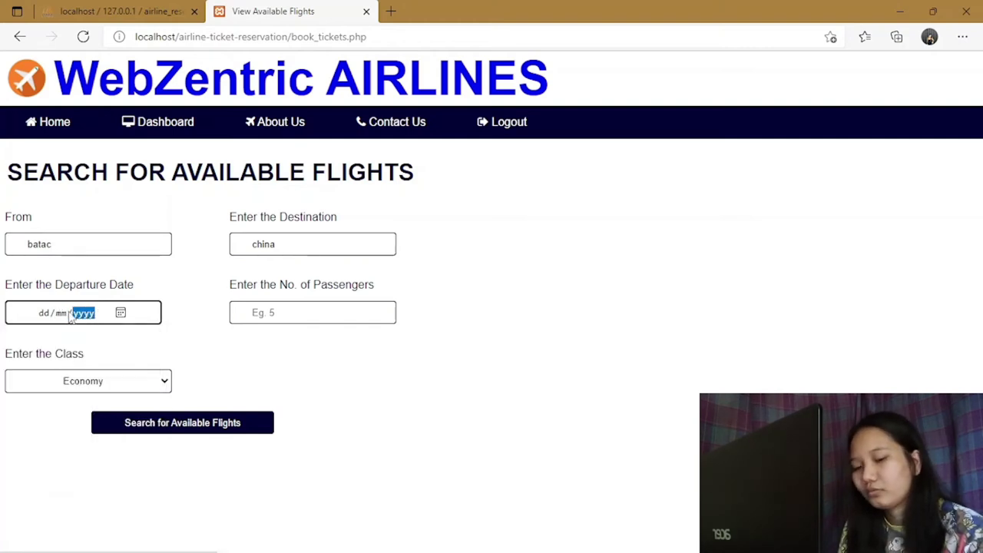
pyautogui.write('2022')
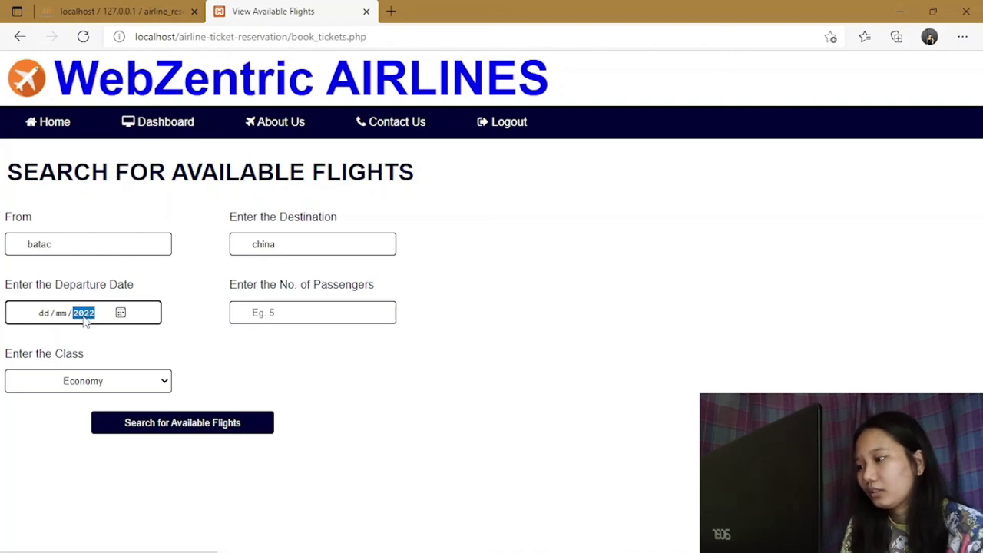
pyautogui.click(46, 315)
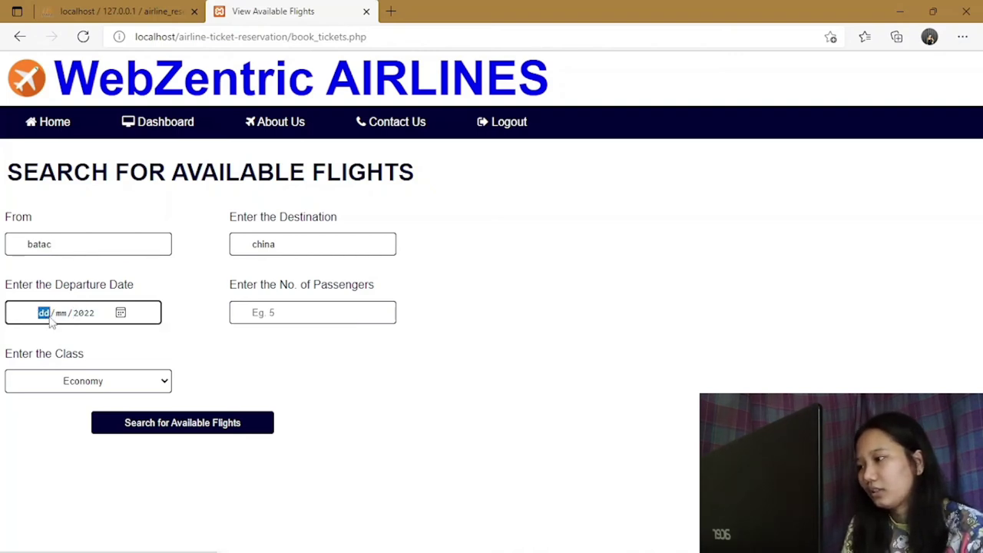
pyautogui.write('17/')
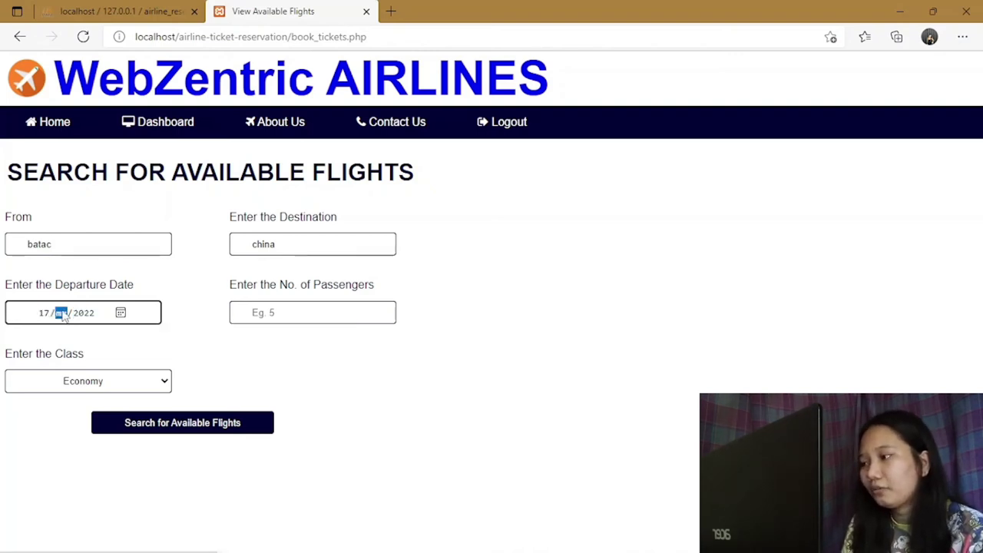
pyautogui.write('01')
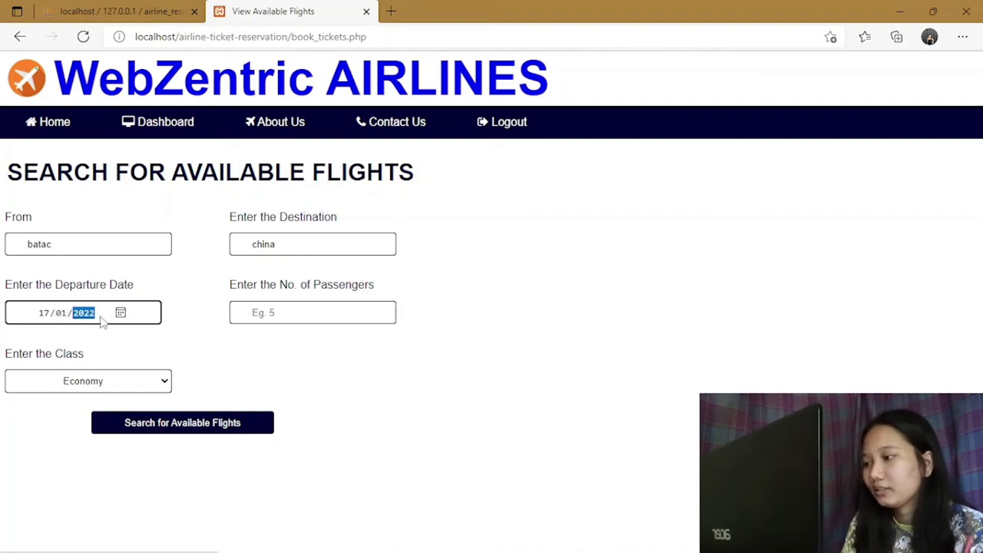
pyautogui.click(121, 314)
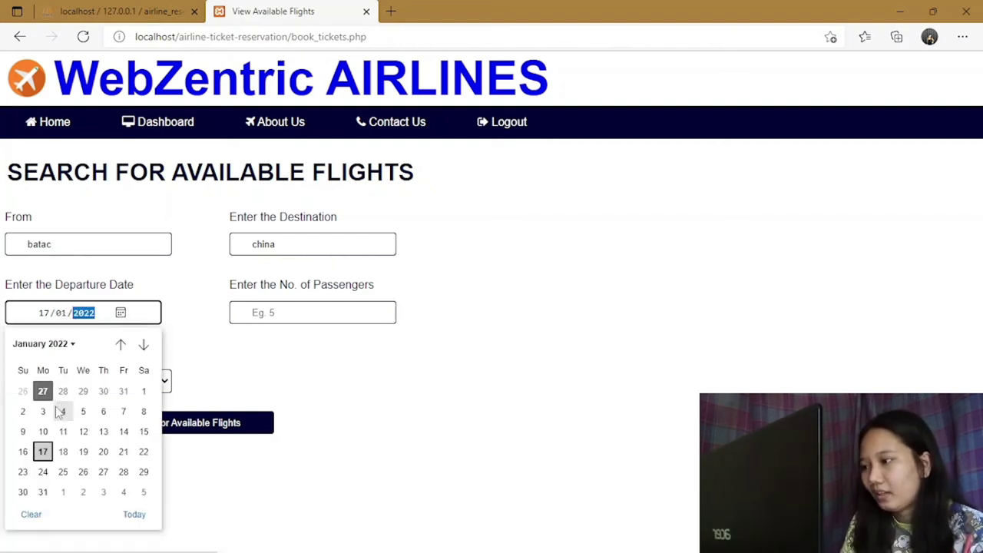
pyautogui.click(202, 351)
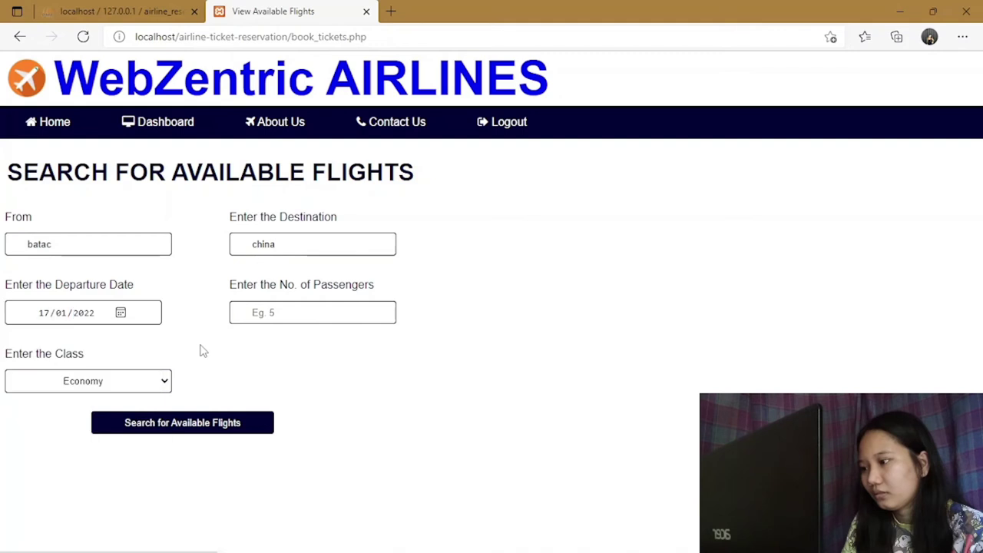
# Set the search to 2 passengers in Business class.
pyautogui.click(288, 321)
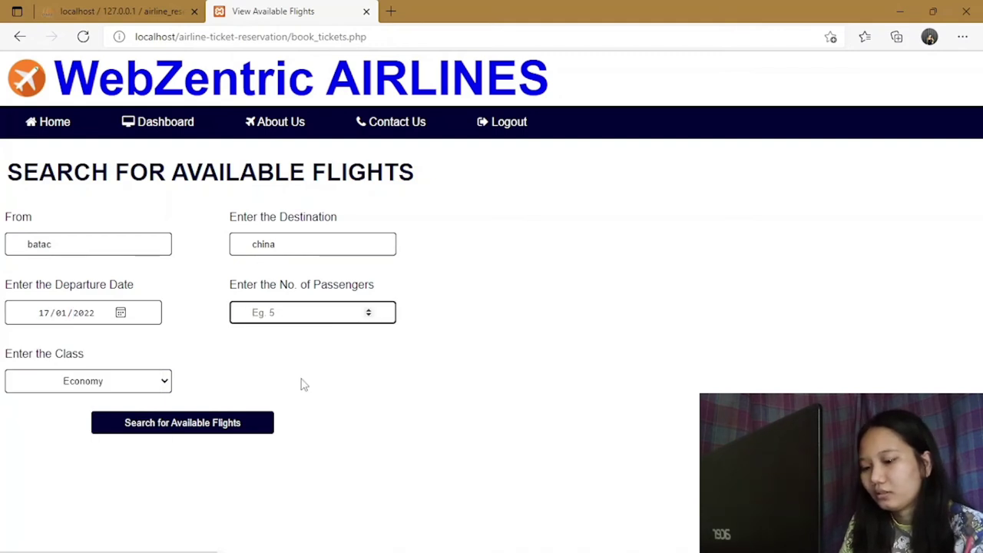
pyautogui.write('2')
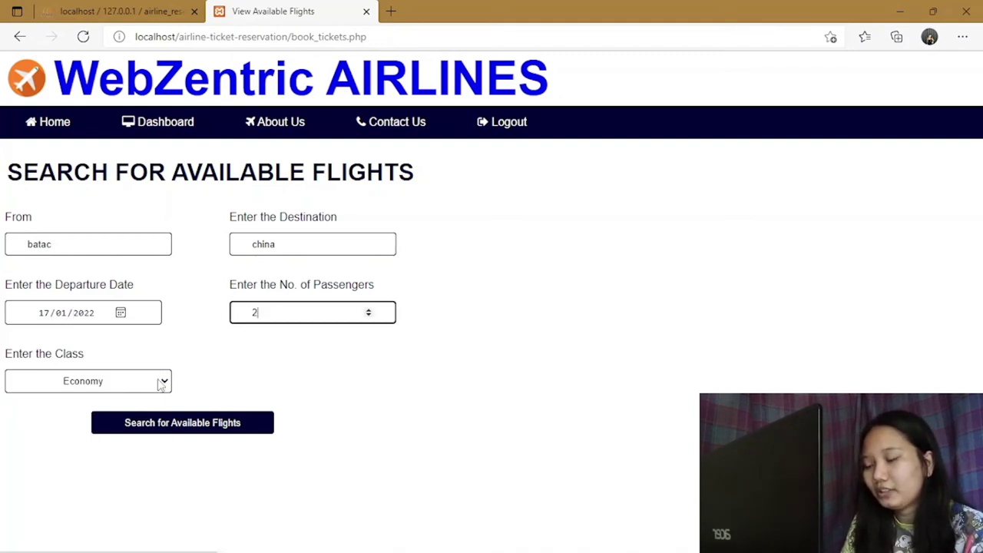
pyautogui.press('Tab')
pyautogui.click(164, 383)
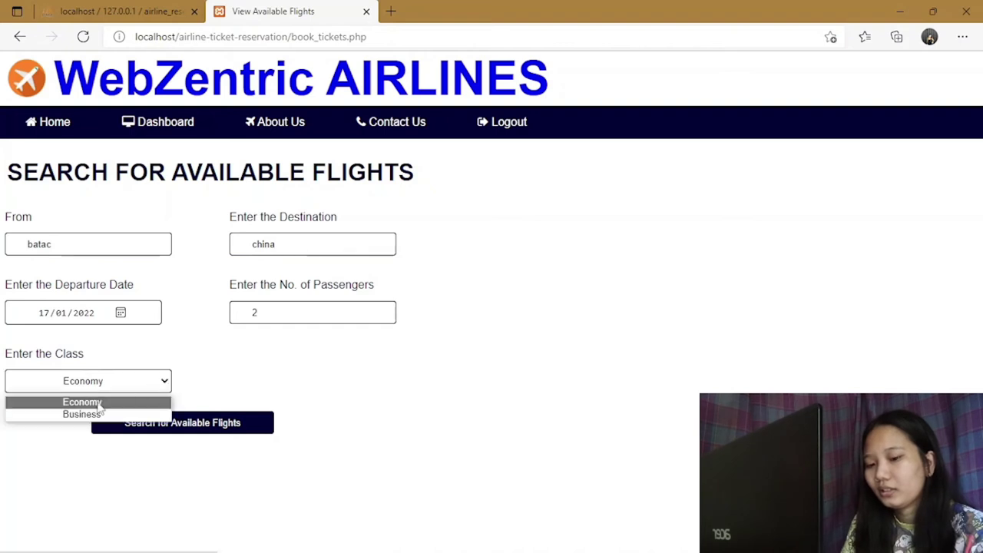
pyautogui.click(83, 416)
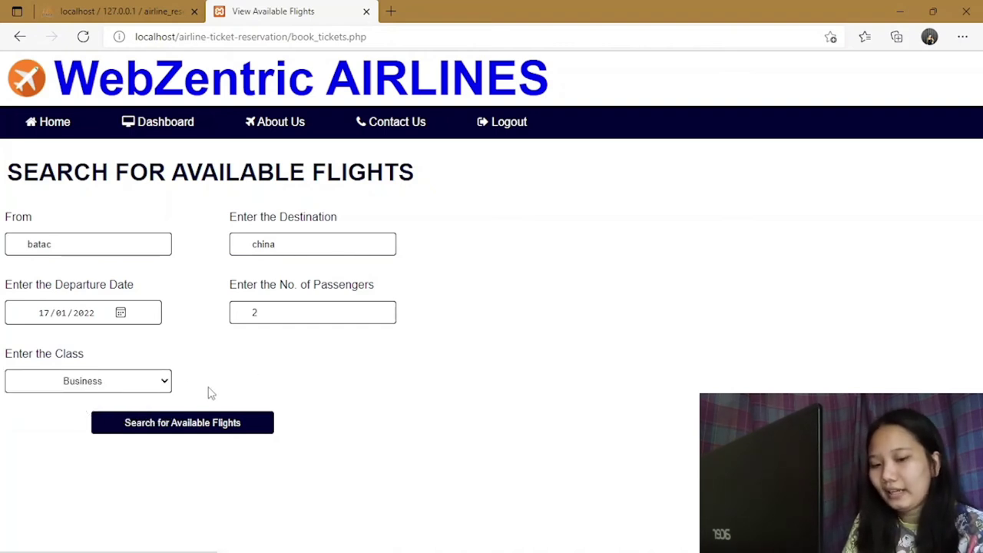
# Search available flights, then select flight AA107 from batac to china.
pyautogui.click(181, 429)
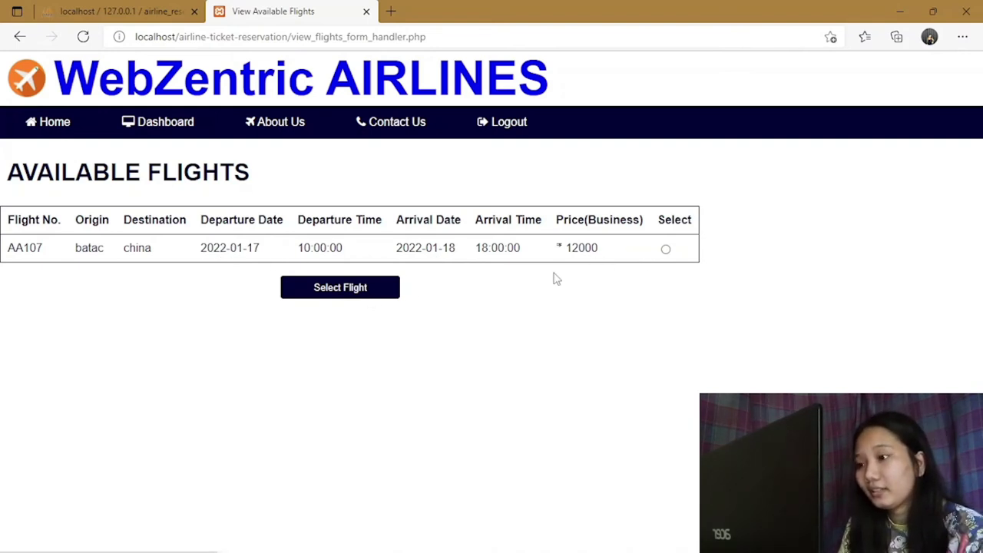
pyautogui.click(666, 249)
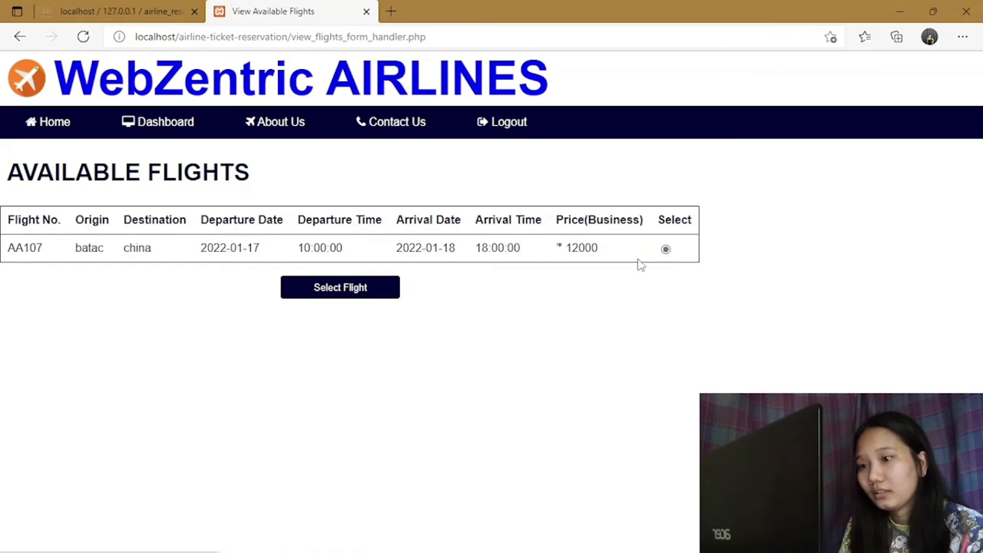
pyautogui.click(382, 296)
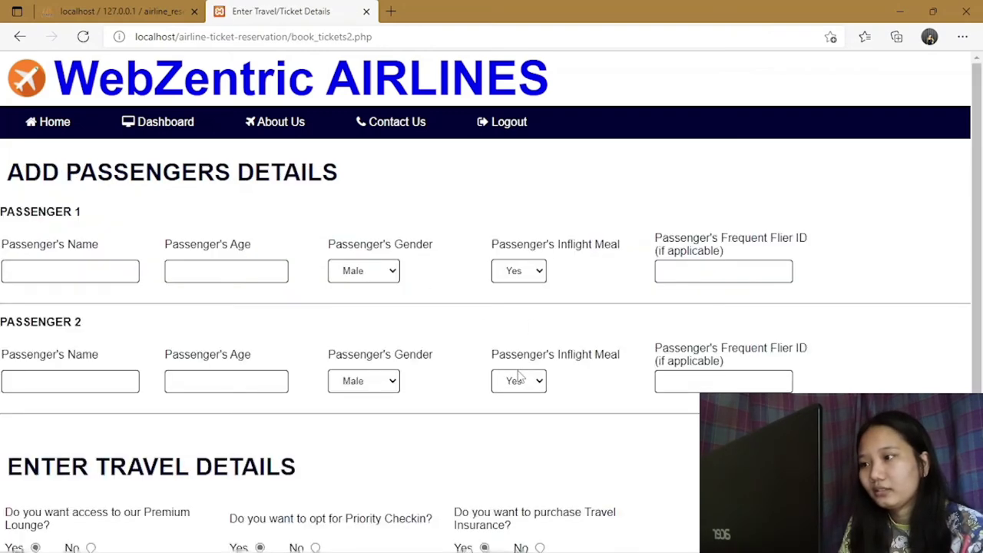
# Enter the first passenger's name, age 35 and frequent flier ID null.
pyautogui.click(71, 272)
pyautogui.write('Lee')
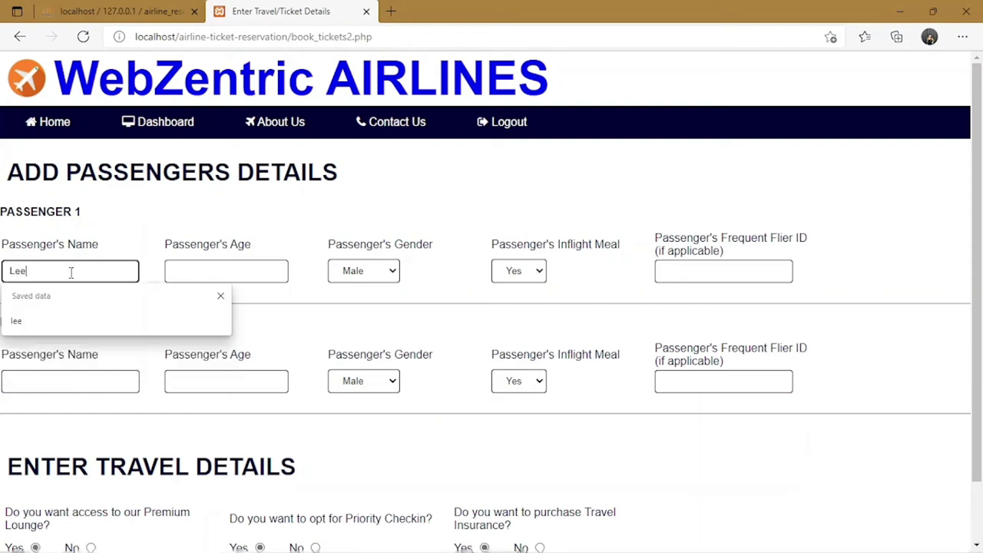
pyautogui.click(219, 271)
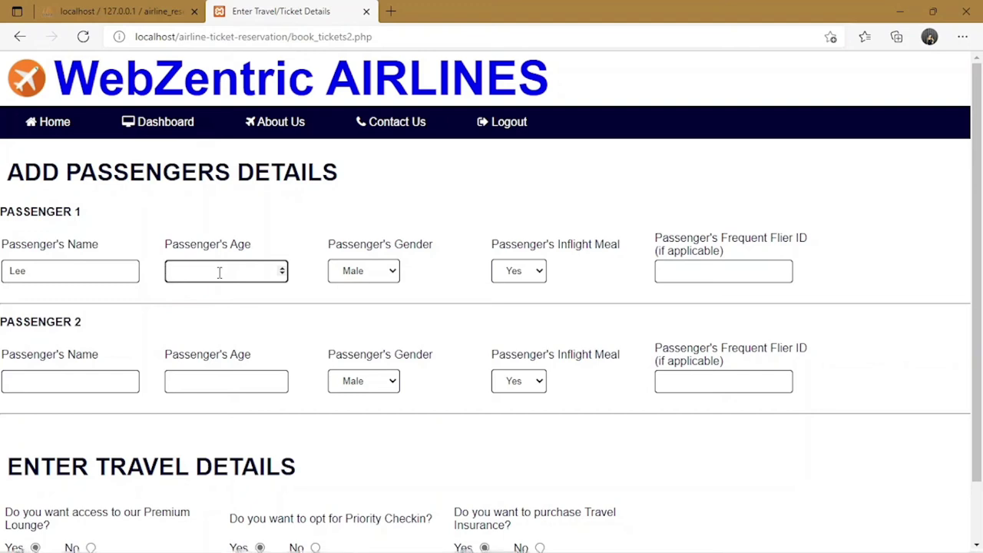
pyautogui.write('35')
pyautogui.click(707, 271)
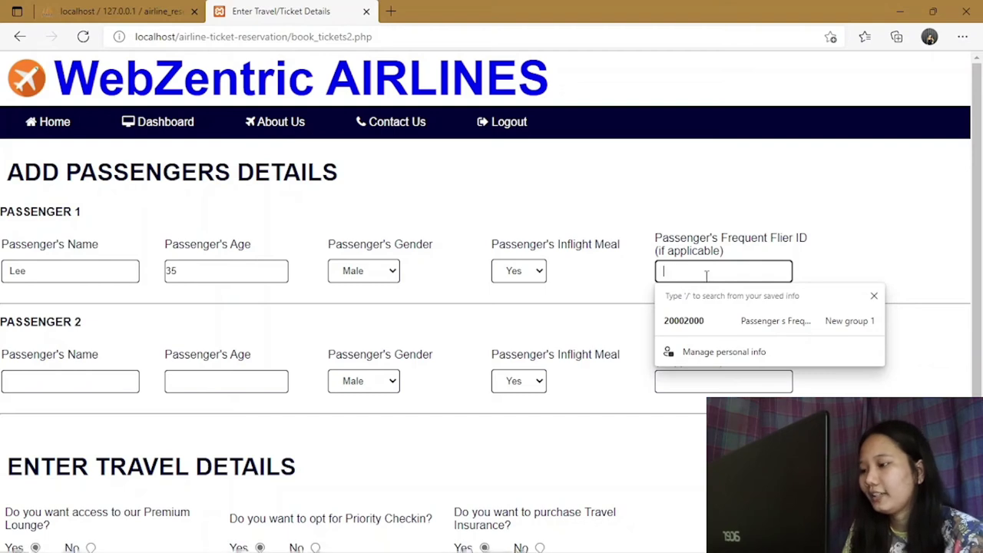
pyautogui.write('null')
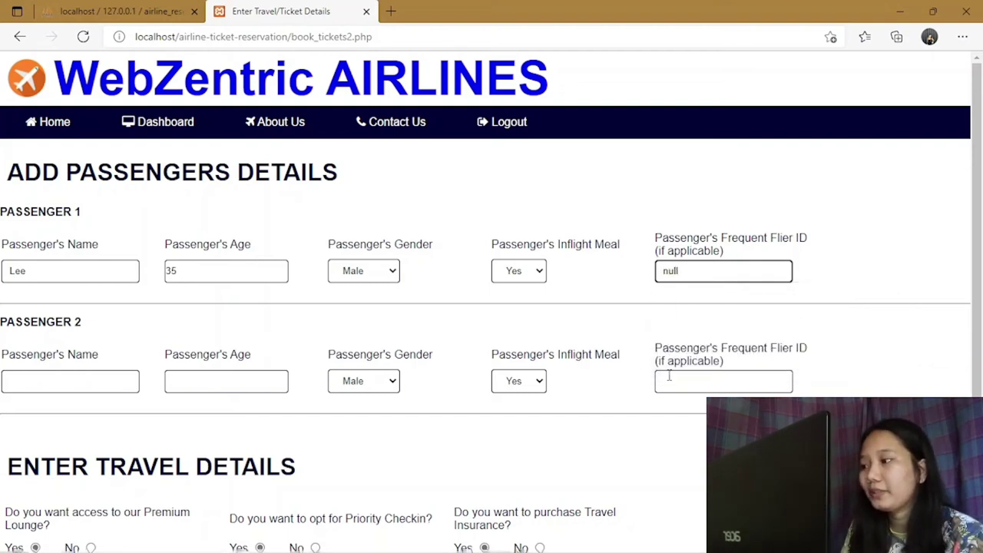
# Fill in the second passenger: inflight meal Yes, gender Female, name and age.
pyautogui.click(678, 380)
pyautogui.write('null')
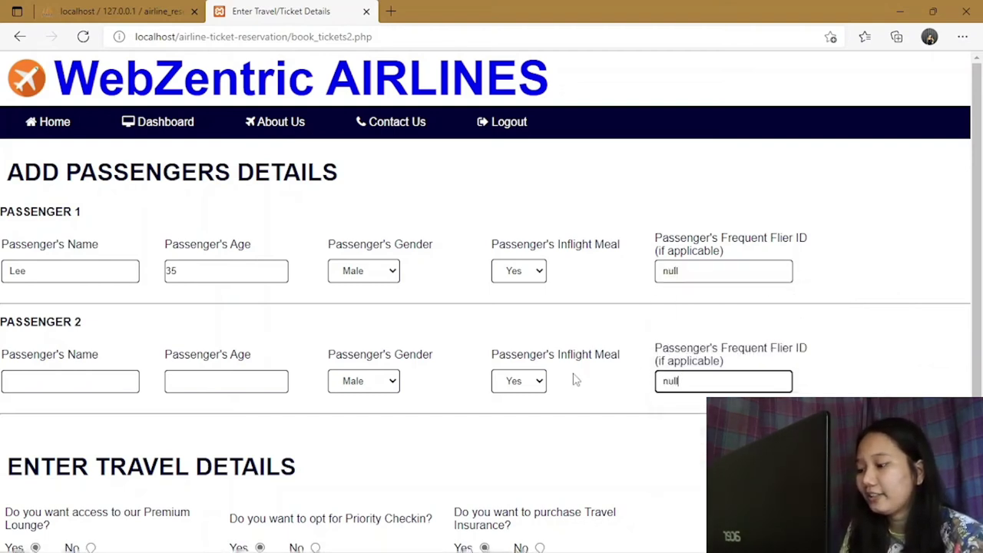
pyautogui.click(538, 381)
pyautogui.click(515, 402)
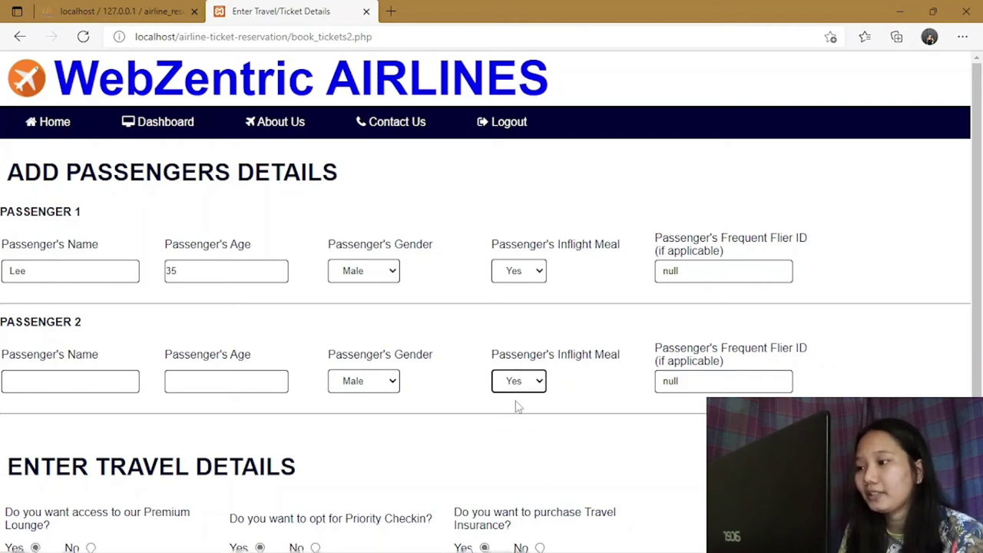
pyautogui.click(396, 384)
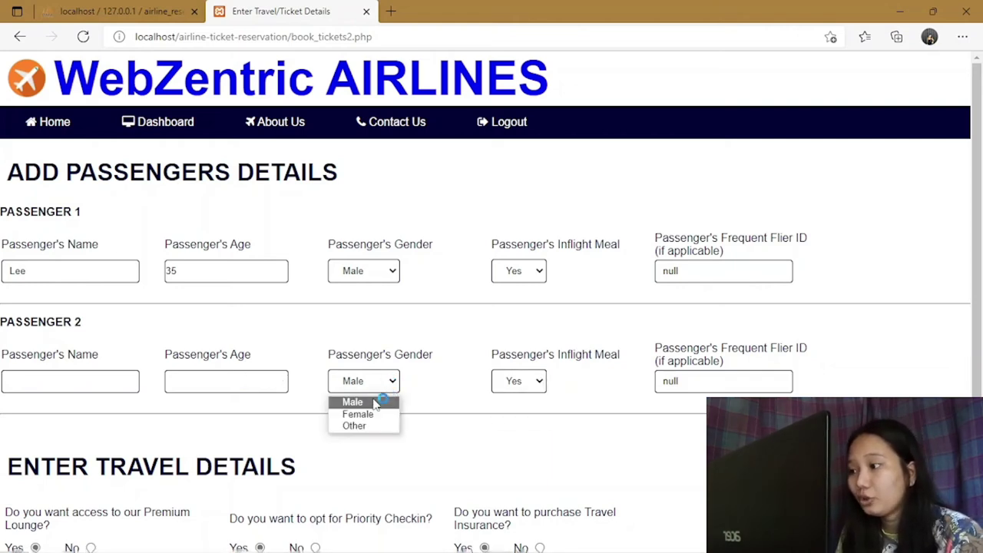
pyautogui.click(375, 412)
pyautogui.click(105, 381)
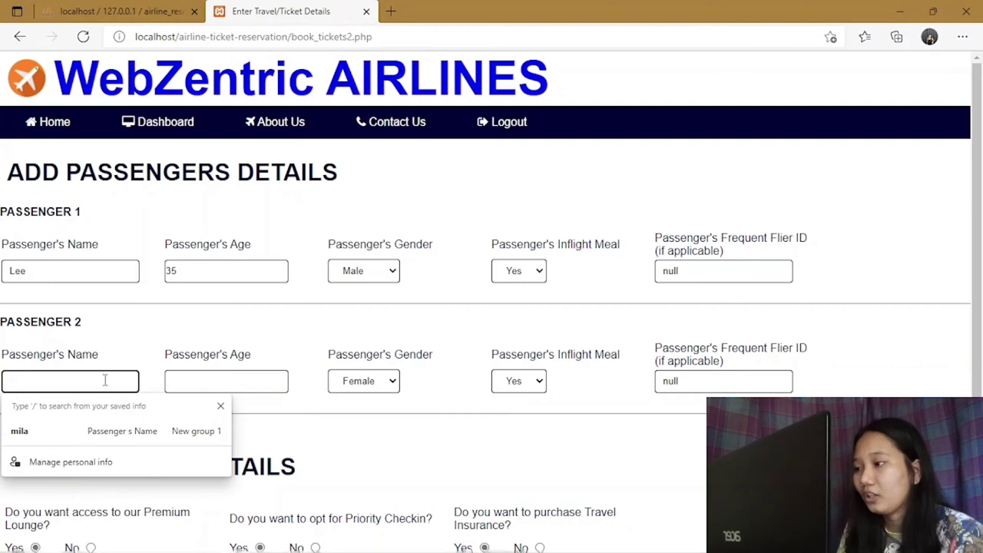
pyautogui.write('Jowa')
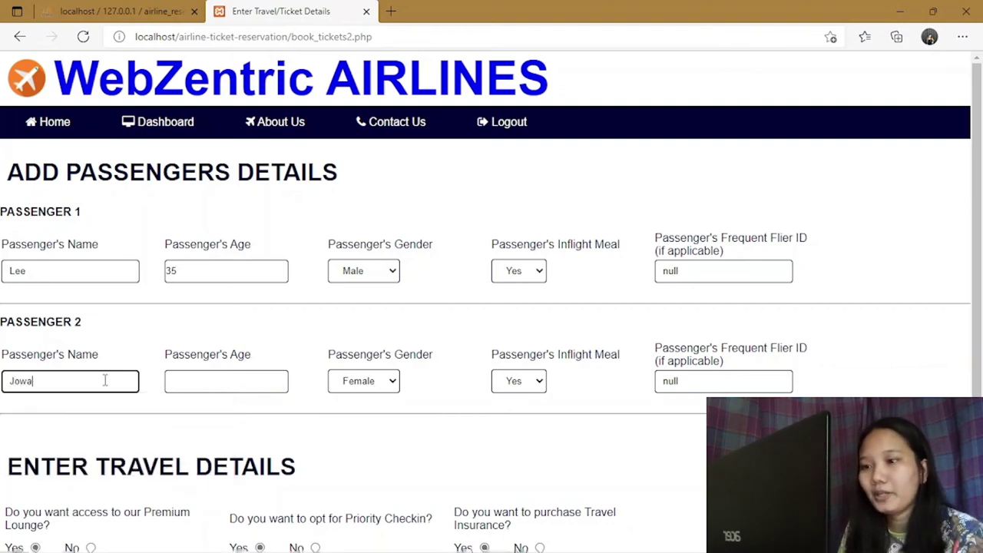
pyautogui.click(218, 381)
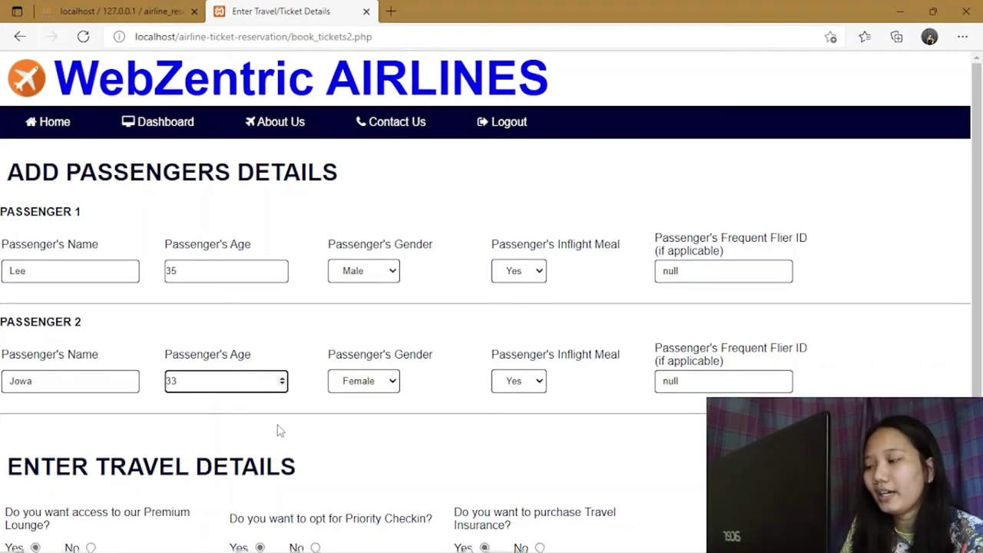
pyautogui.scroll(-2, 307, 427)
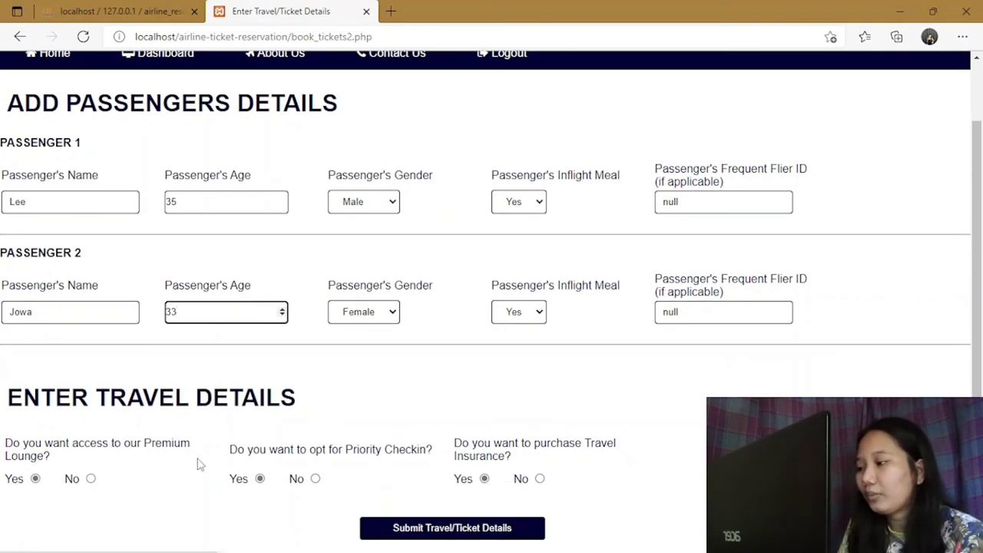
# Submit the travel details, pay 25700 by debit card, then log out from home.
pyautogui.click(498, 527)
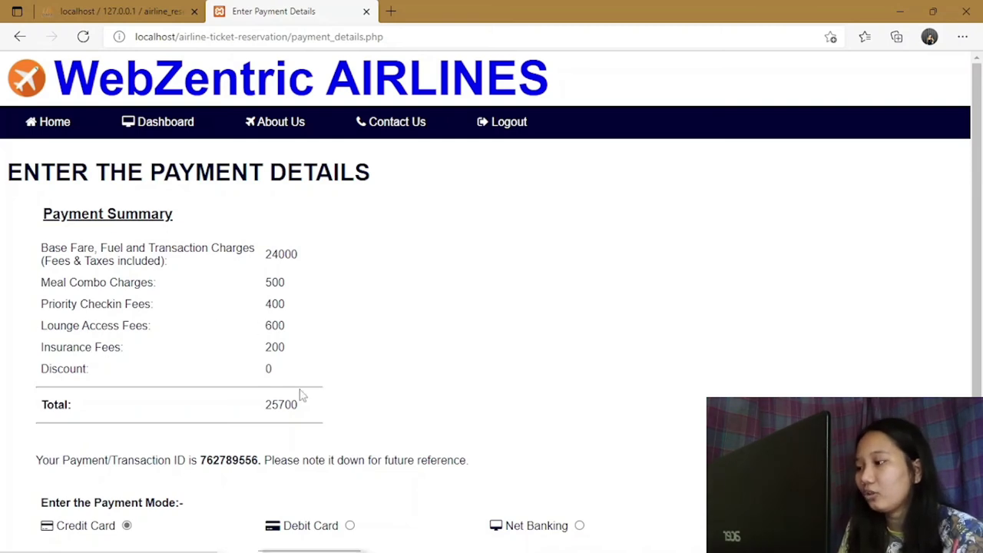
pyautogui.scroll(-1, 399, 373)
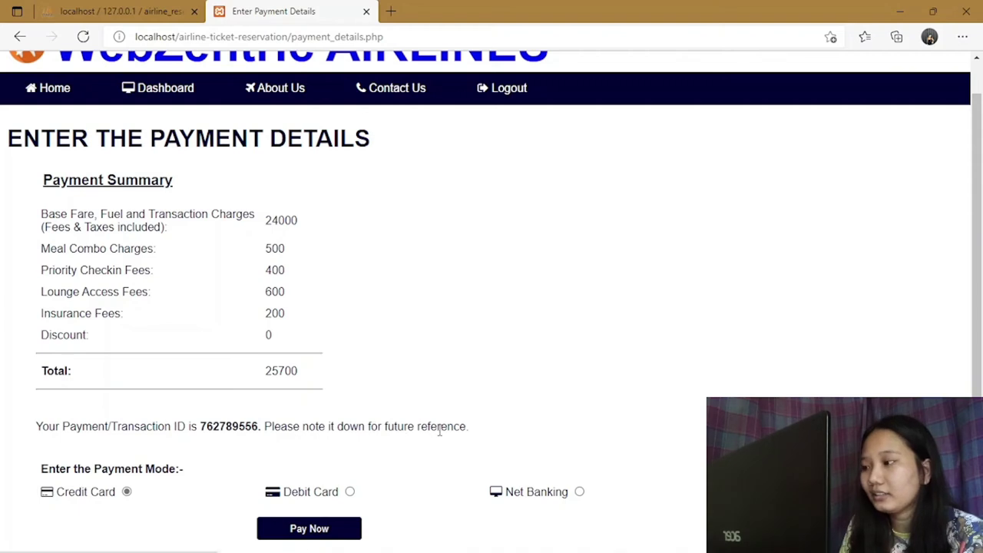
pyautogui.click(351, 493)
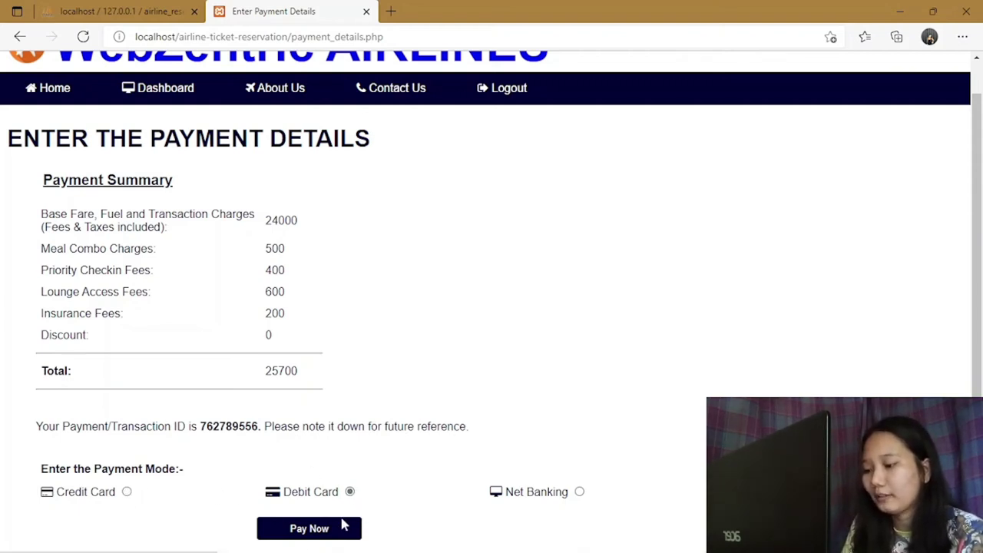
pyautogui.click(318, 530)
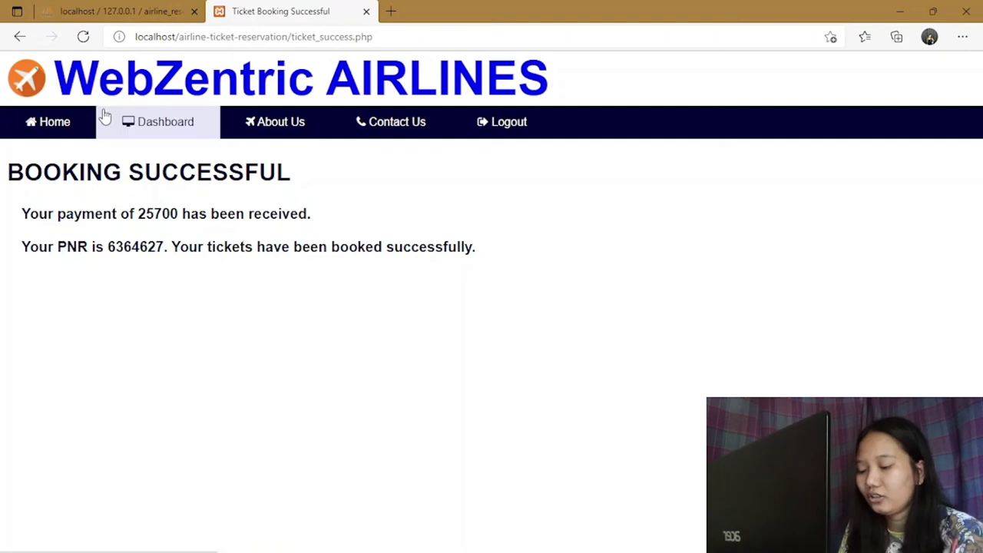
pyautogui.click(69, 127)
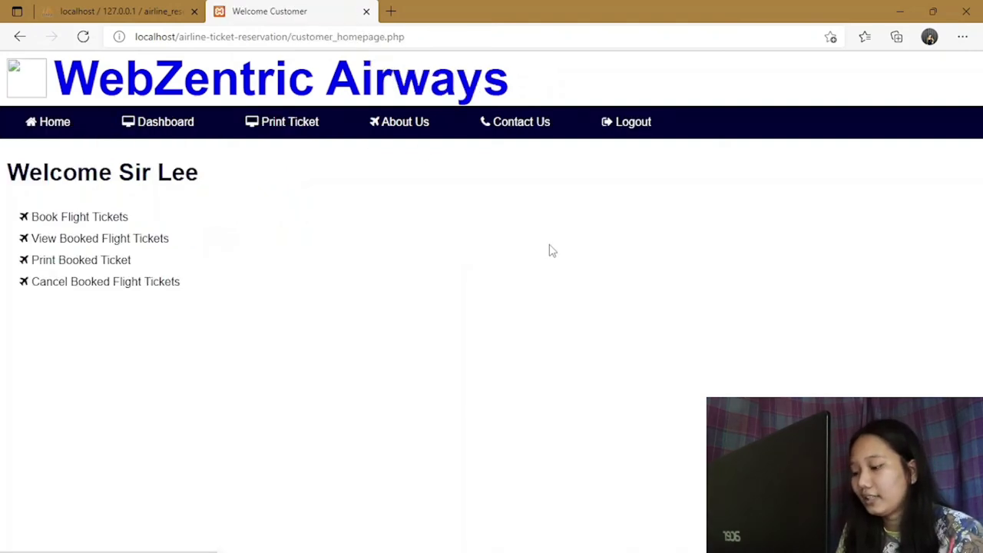
pyautogui.click(644, 125)
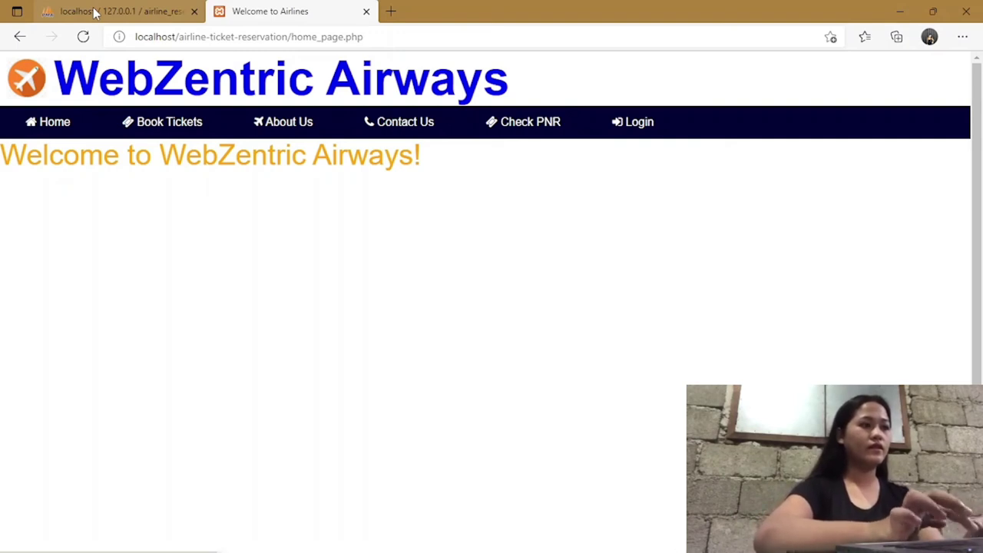
# Browse the customer table of the airline_reservation database in phpMyAdmin.
pyautogui.click(94, 9)
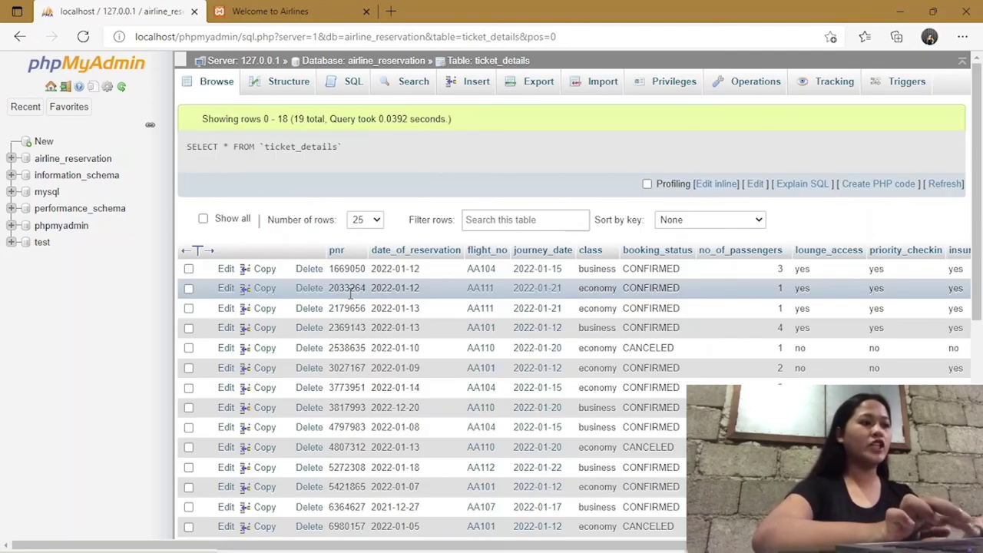
pyautogui.scroll(-1, 350, 290)
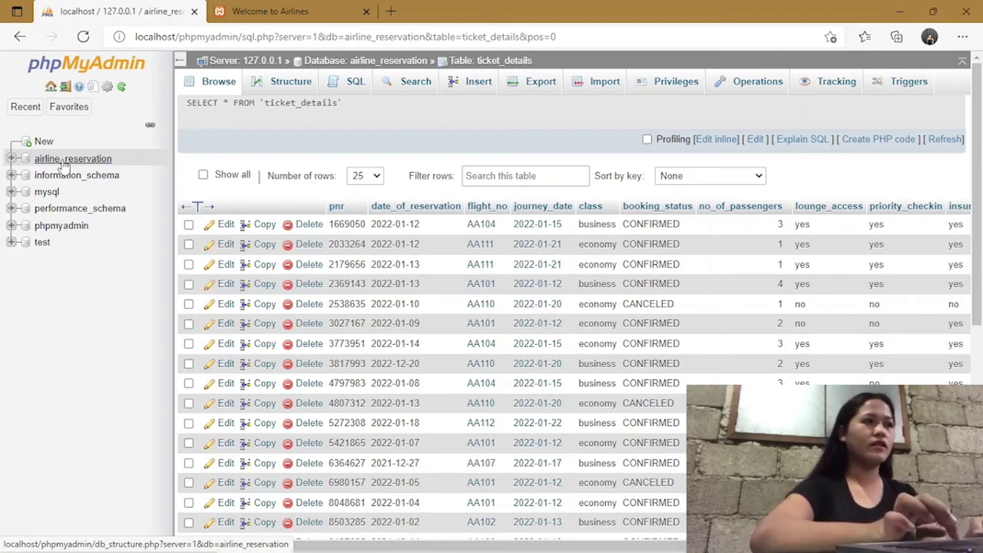
pyautogui.click(65, 161)
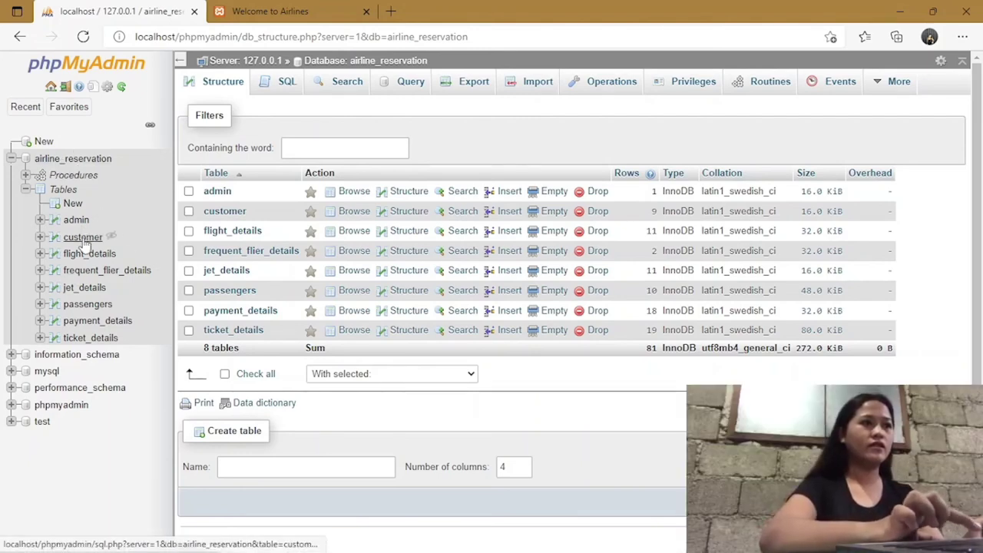
pyautogui.click(84, 239)
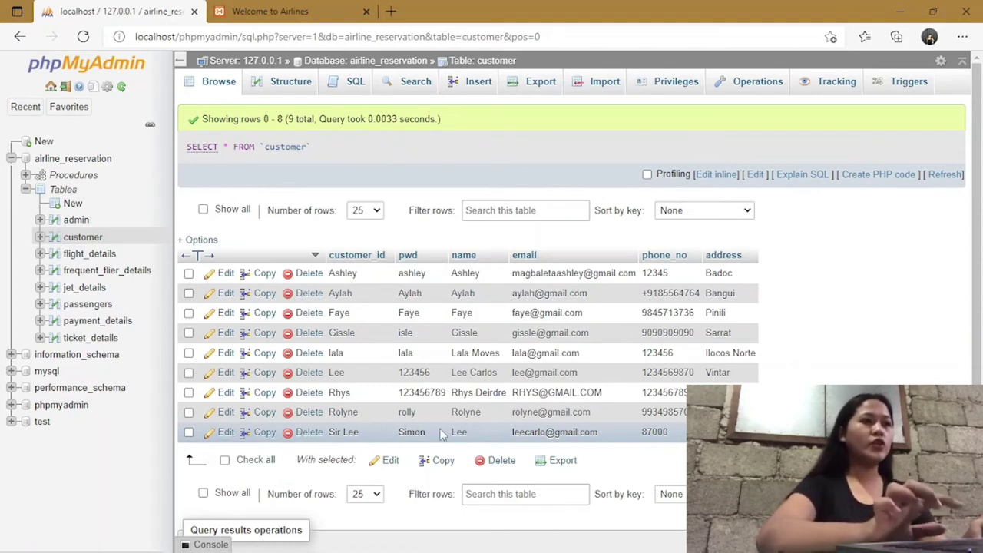
# Open and cancel an edit of the last customer's email, then refresh phpMyAdmin.
pyautogui.moveTo(616, 450)
pyautogui.mouseDown()
pyautogui.moveTo(643, 448)
pyautogui.moveTo(612, 442)
pyautogui.mouseUp()
pyautogui.doubleClick(613, 440)
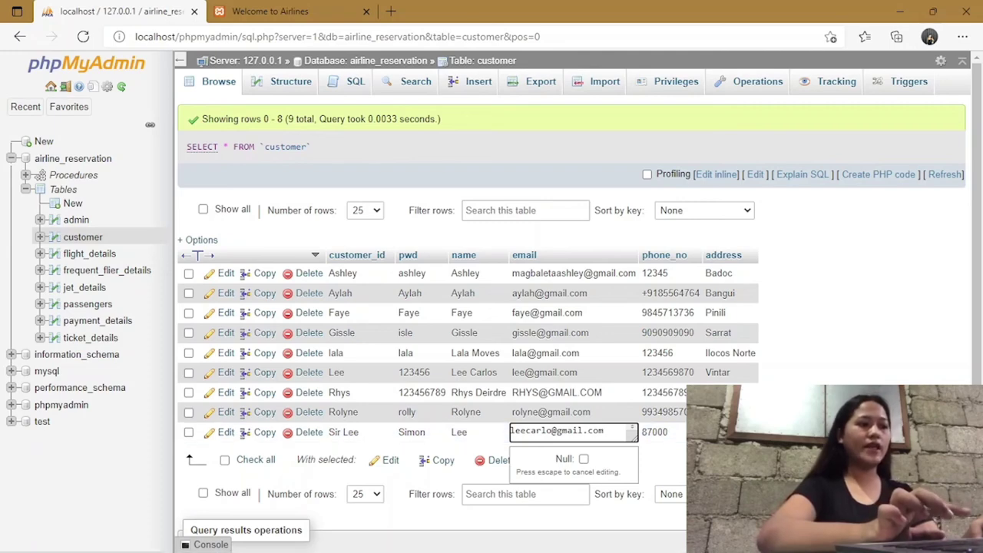
pyautogui.press('Escape')
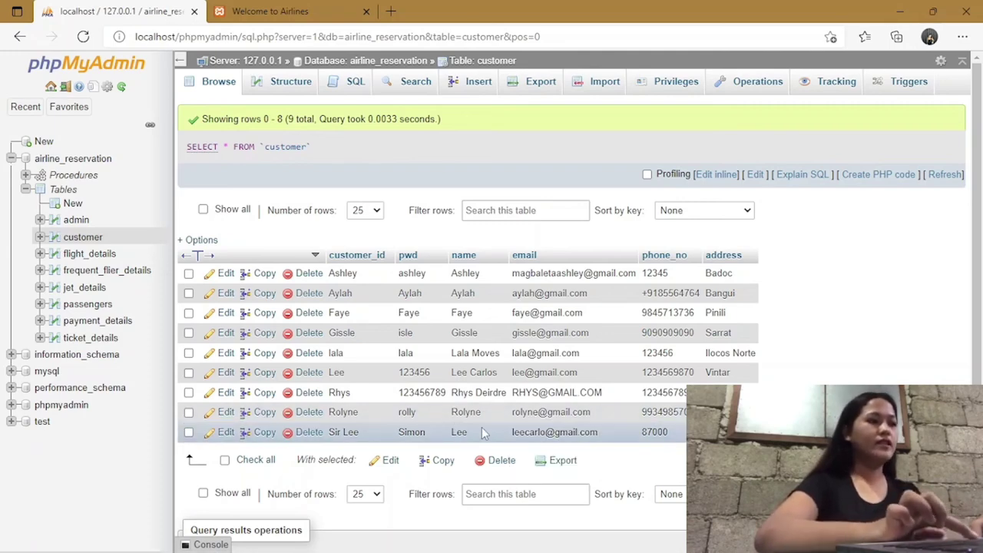
pyautogui.click(281, 12)
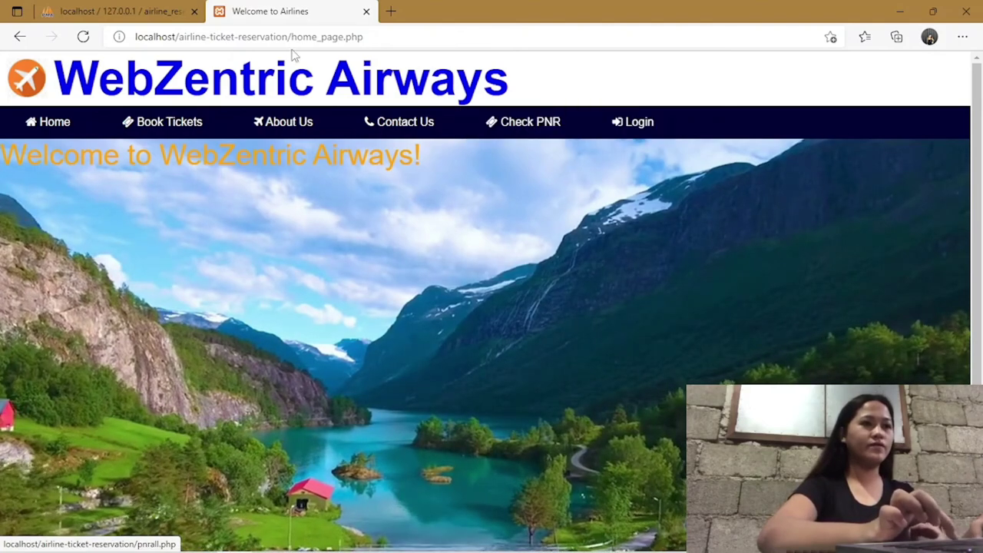
pyautogui.hotkey('ctrl', 'Tab')
pyautogui.press('F5')
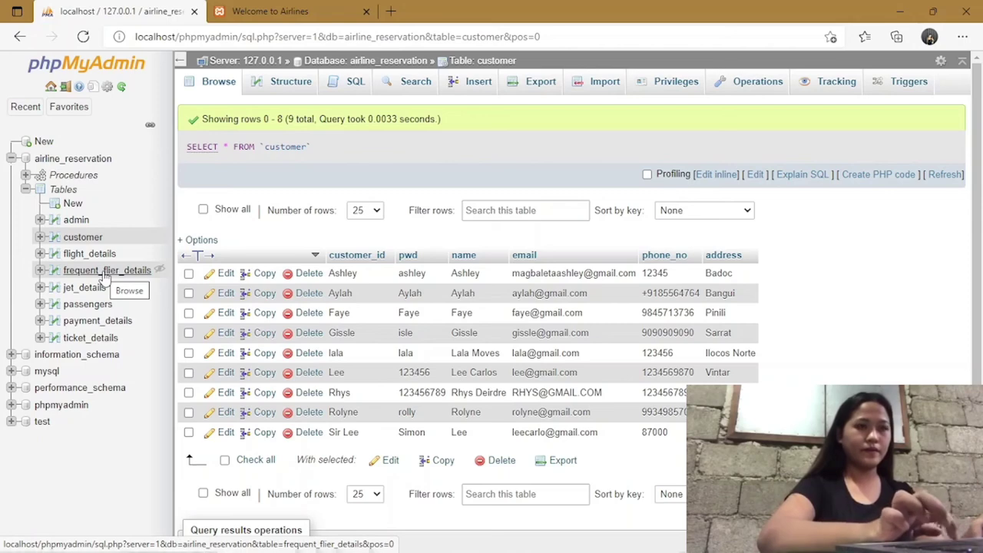
# Browse frequent_flier_details and flight_details, then scroll through the 18 payment_details records.
pyautogui.click(104, 275)
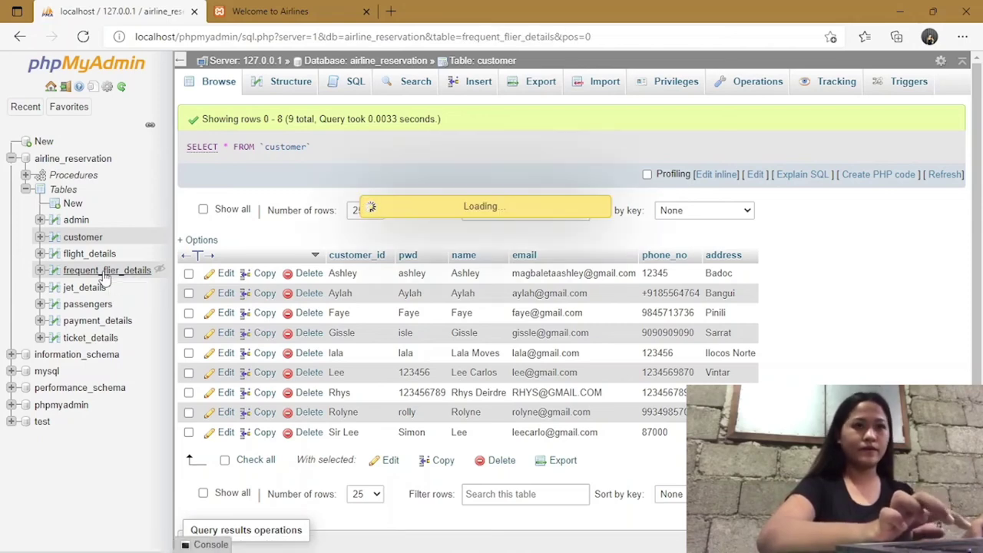
pyautogui.click(105, 261)
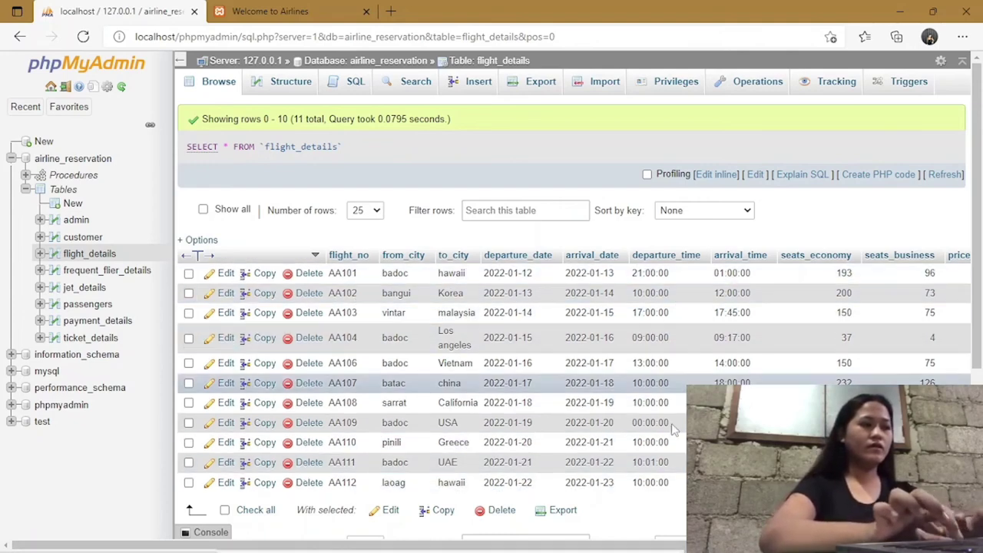
pyautogui.moveTo(519, 547); pyautogui.dragTo(473, 548)
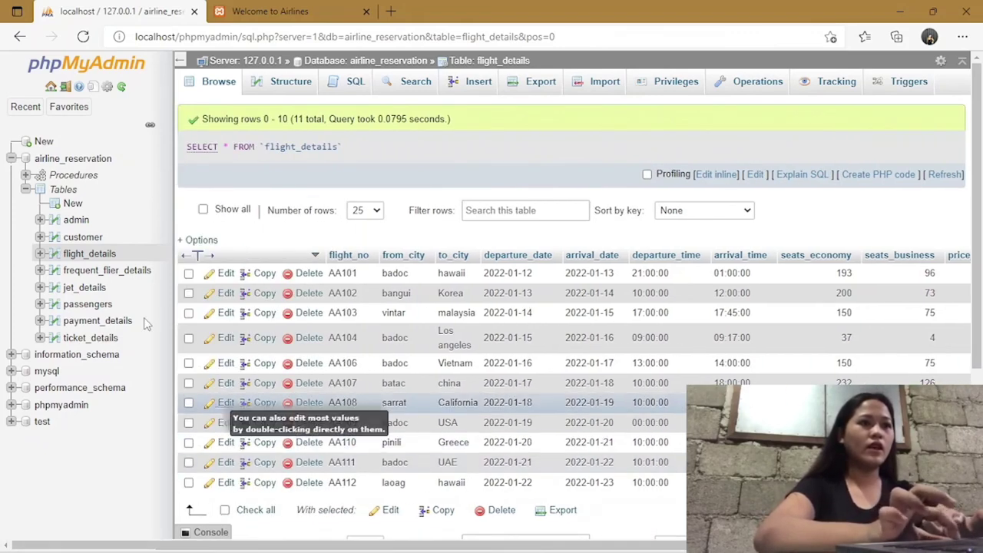
pyautogui.click(91, 322)
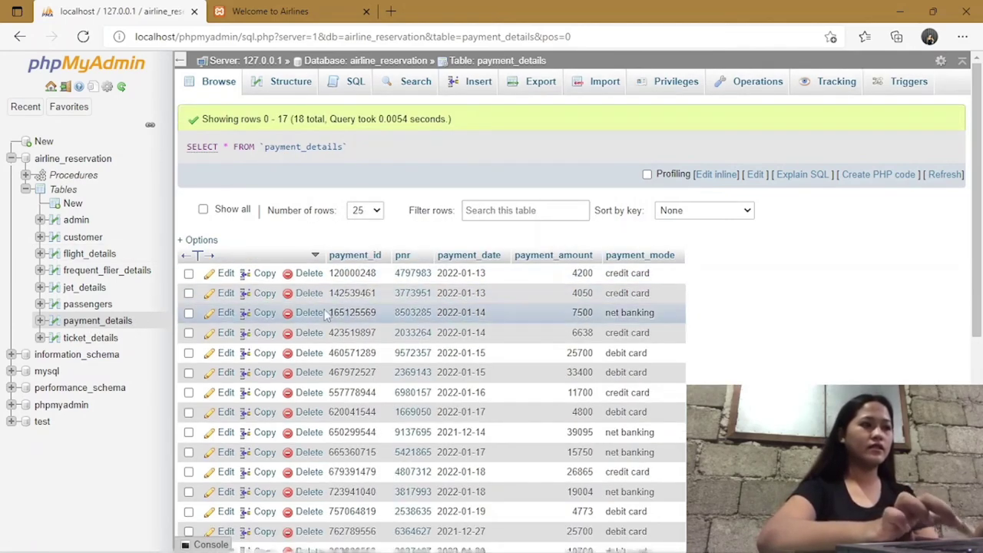
pyautogui.scroll(-3, 391, 376)
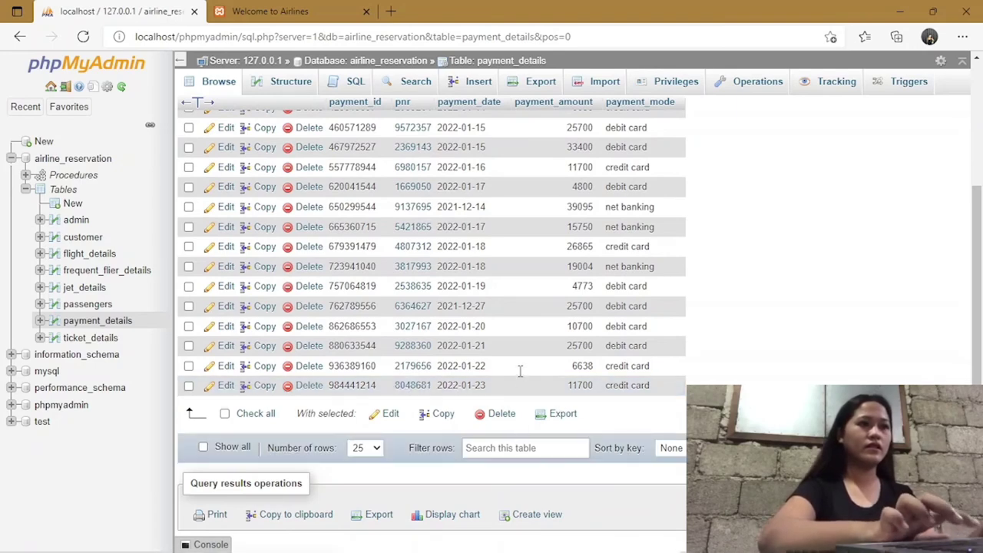
pyautogui.scroll(2, 520, 371)
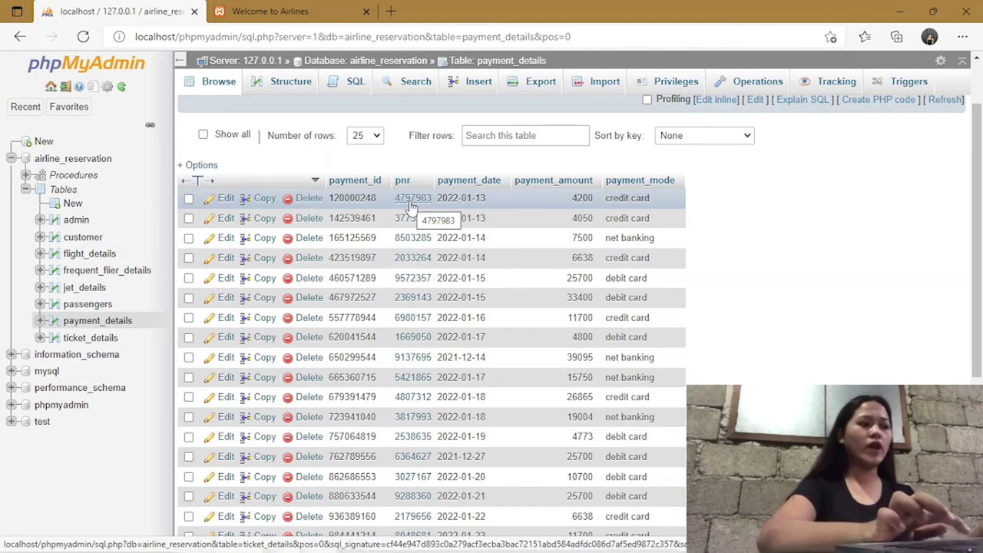
pyautogui.scroll(-3, 411, 207)
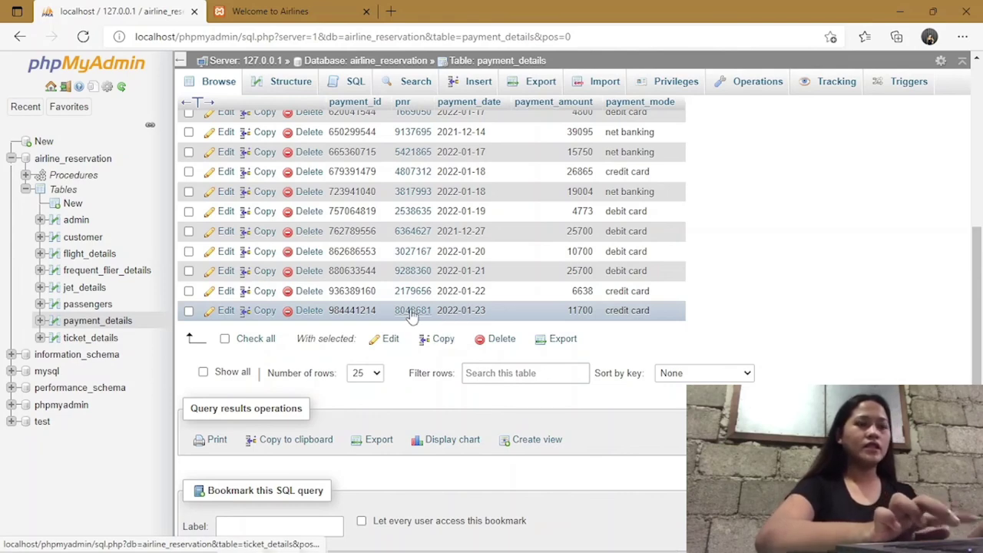
# Open the ticket_details record for the last payment's PNR and select its PNR value for copying.
pyautogui.rightClick(413, 314)
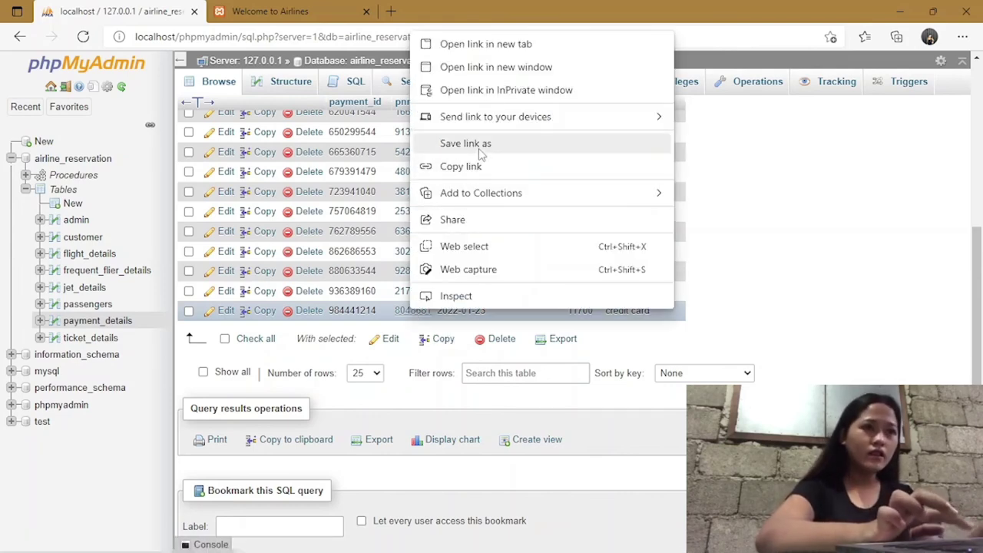
pyautogui.click(783, 232)
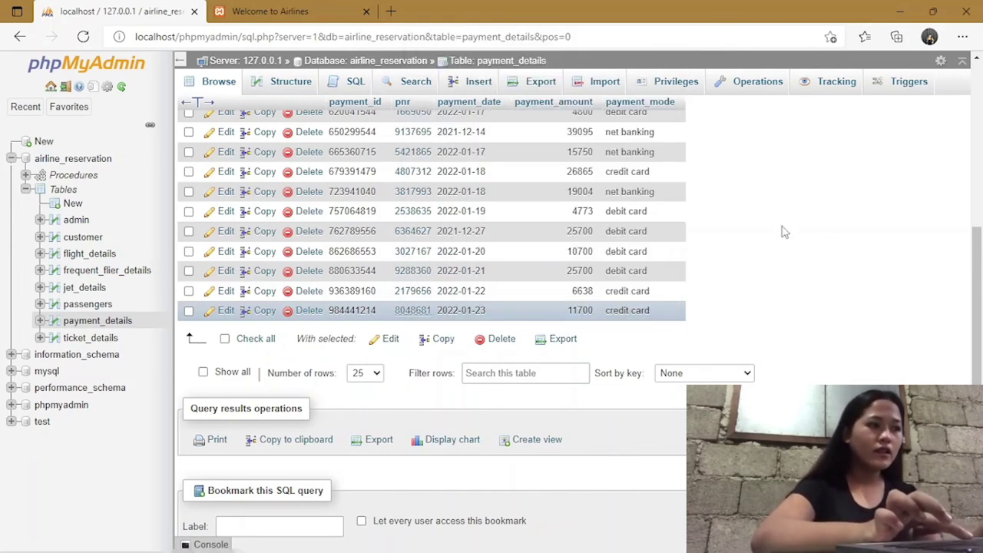
pyautogui.click(422, 315)
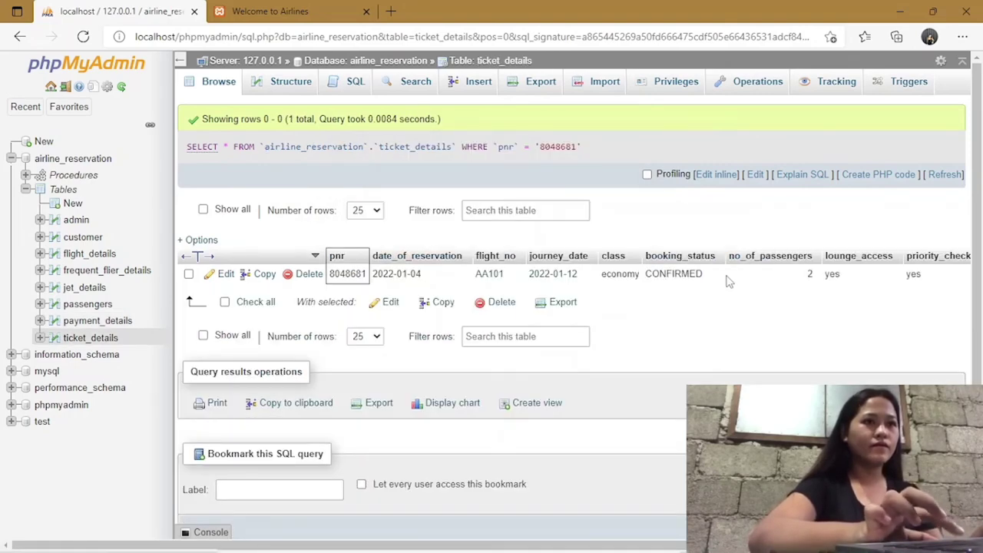
pyautogui.scroll(-1, 733, 343)
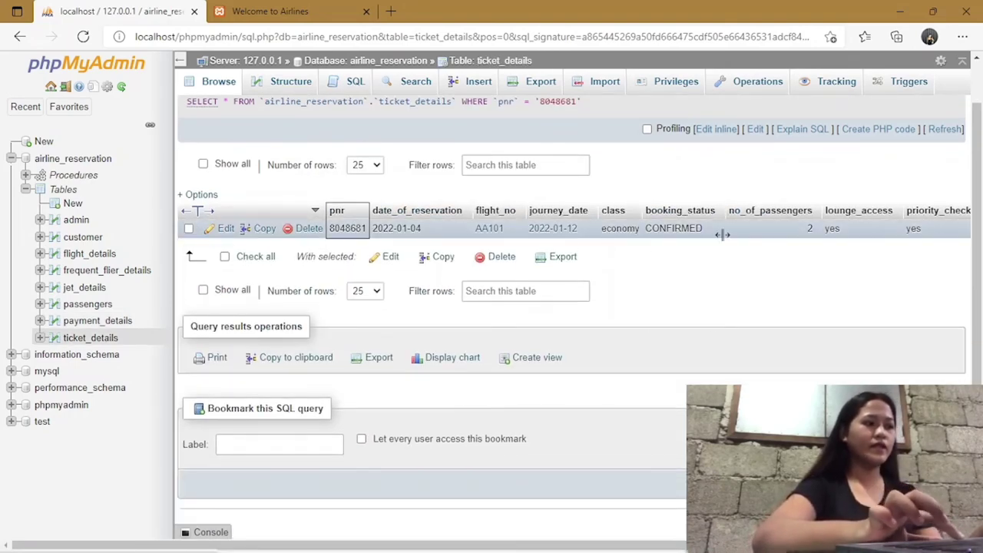
pyautogui.doubleClick(353, 229)
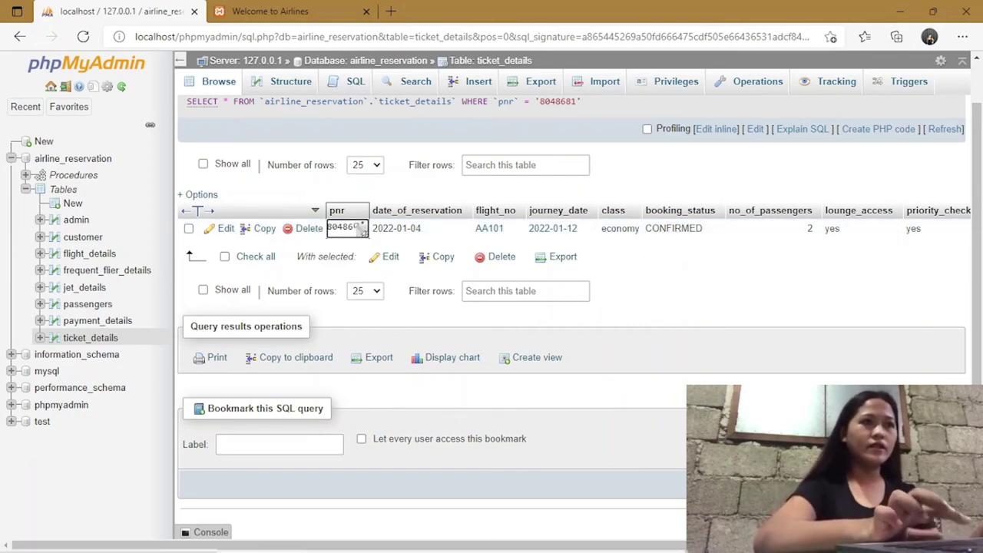
pyautogui.doubleClick(355, 228)
pyautogui.hotkey('ctrl', 'c')
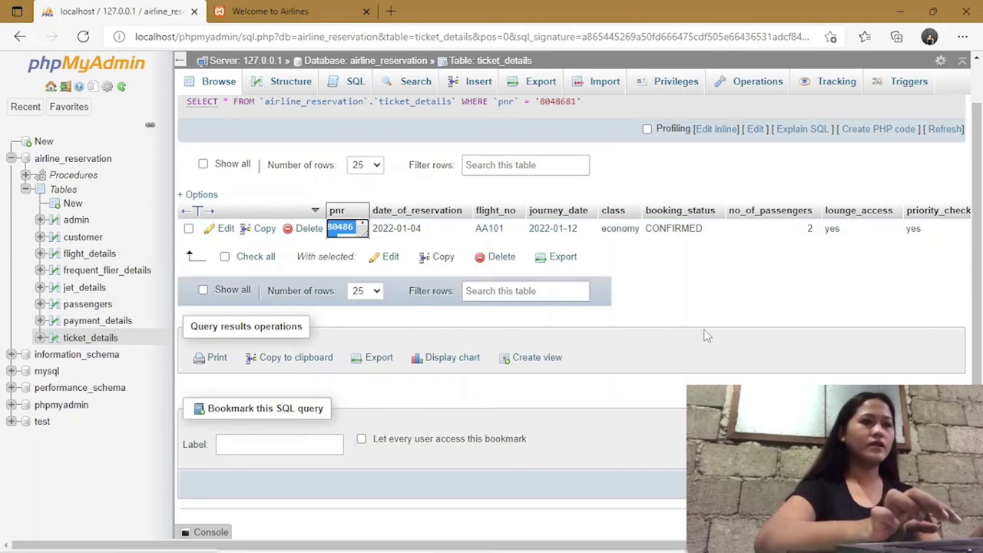
# Return to the airline site tab and go to the Check PNR page.
pyautogui.click(319, 9)
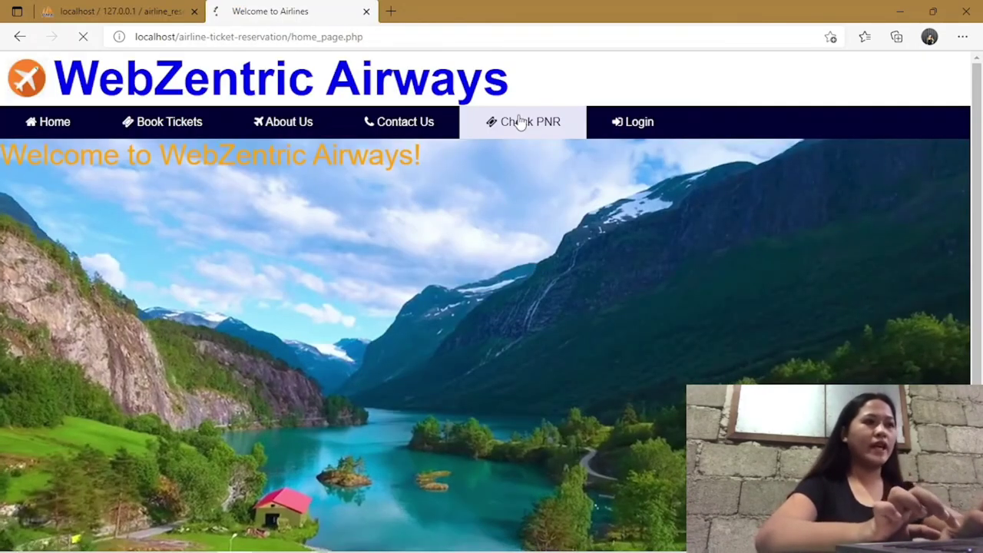
pyautogui.click(520, 123)
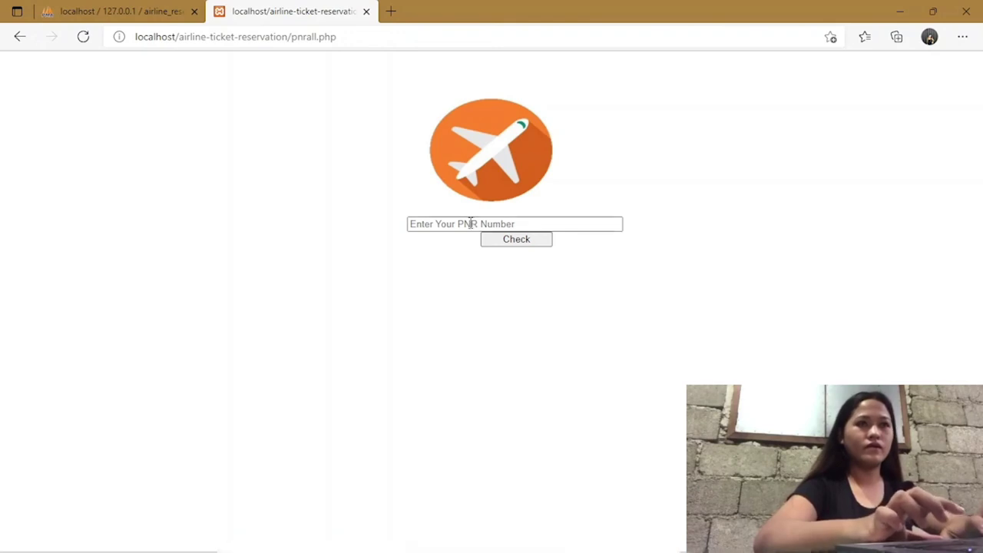
# Paste the copied PNR and look up its passengers.
pyautogui.click(470, 224)
pyautogui.hotkey('ctrl', 'v')
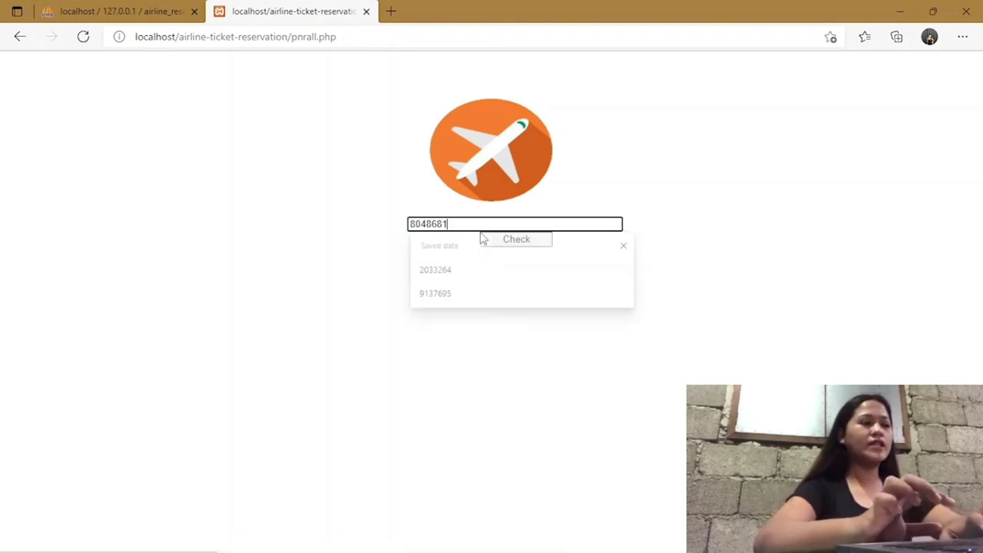
pyautogui.click(512, 242)
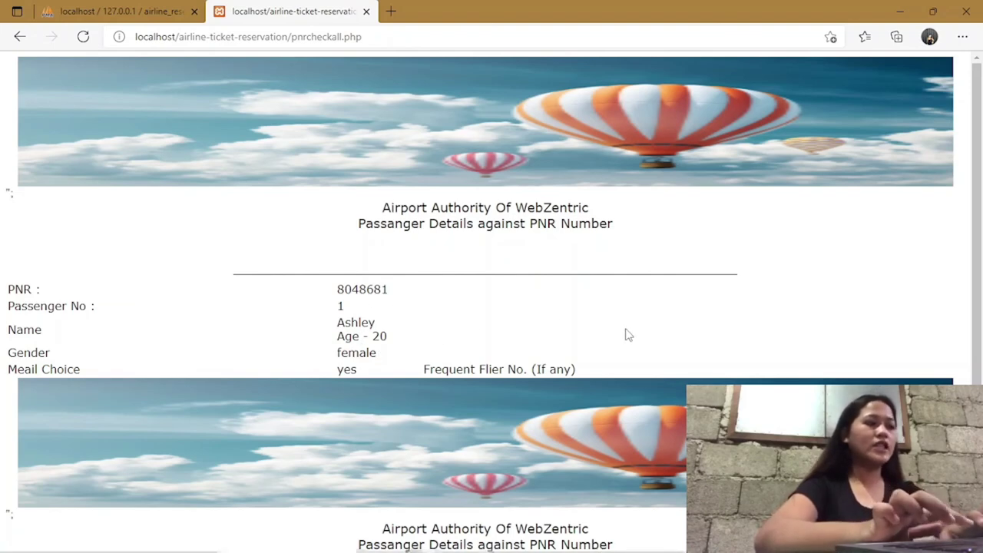
# Review the two passengers' details, then go back to the home page.
pyautogui.scroll(-2, 627, 335)
pyautogui.scroll(2, 660, 336)
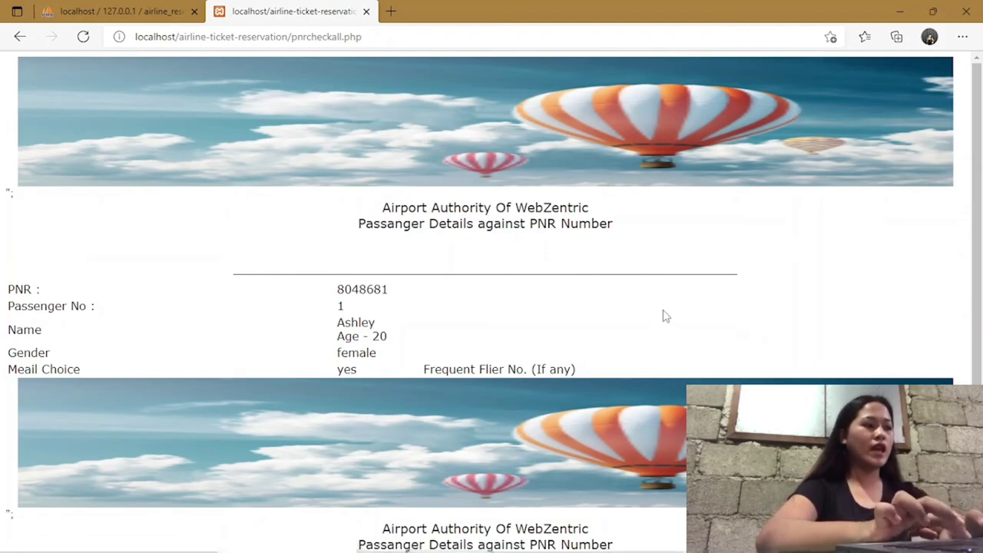
pyautogui.scroll(-2, 665, 316)
pyautogui.scroll(2, 663, 309)
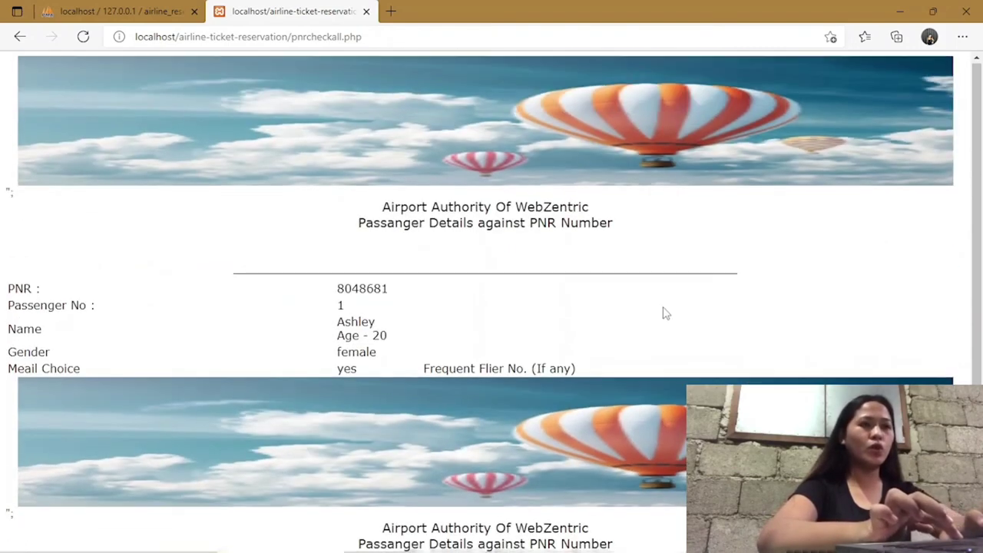
pyautogui.scroll(-2, 663, 308)
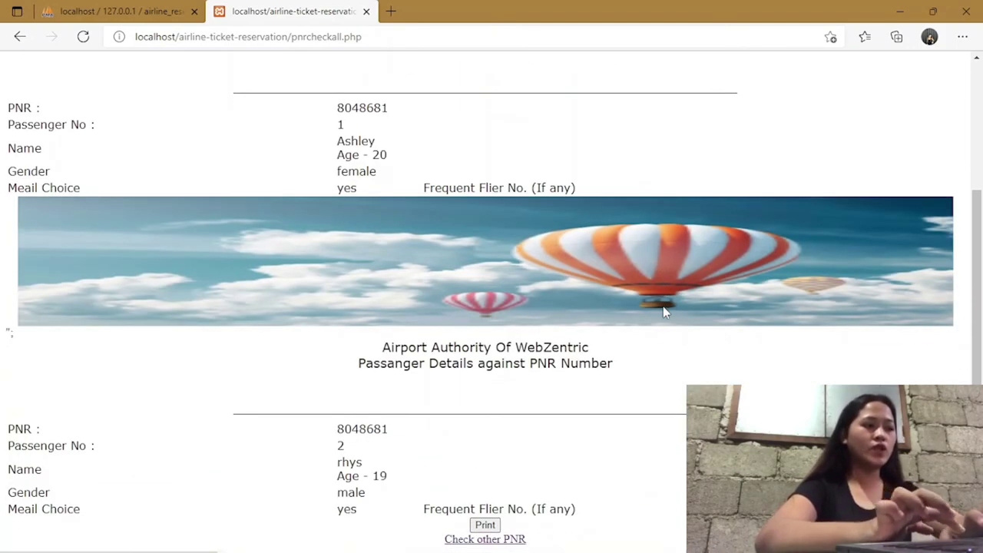
pyautogui.scroll(2, 666, 312)
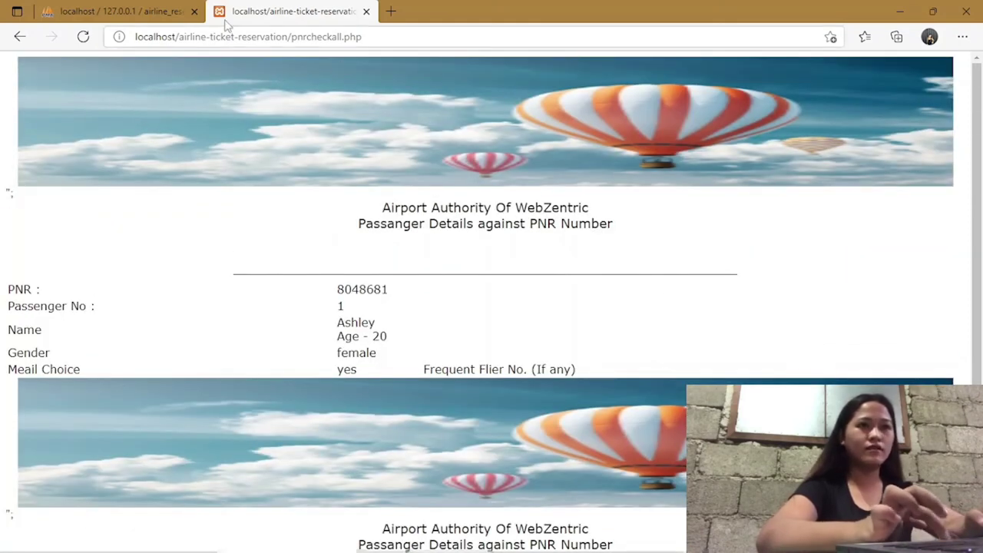
pyautogui.click(20, 36)
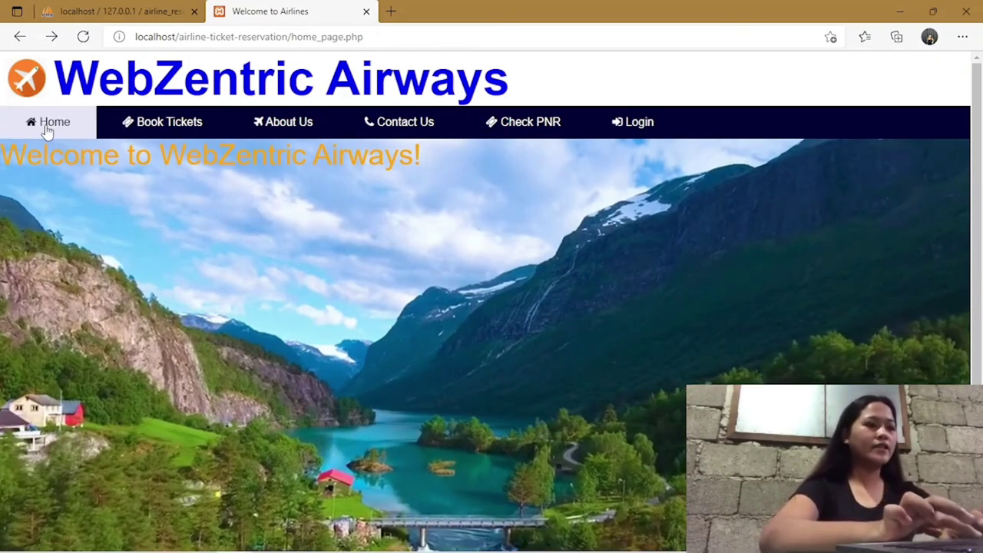
# Reload the home page, then go to the Account Login page.
pyautogui.scroll(-1, 614, 273)
pyautogui.scroll(1, 484, 238)
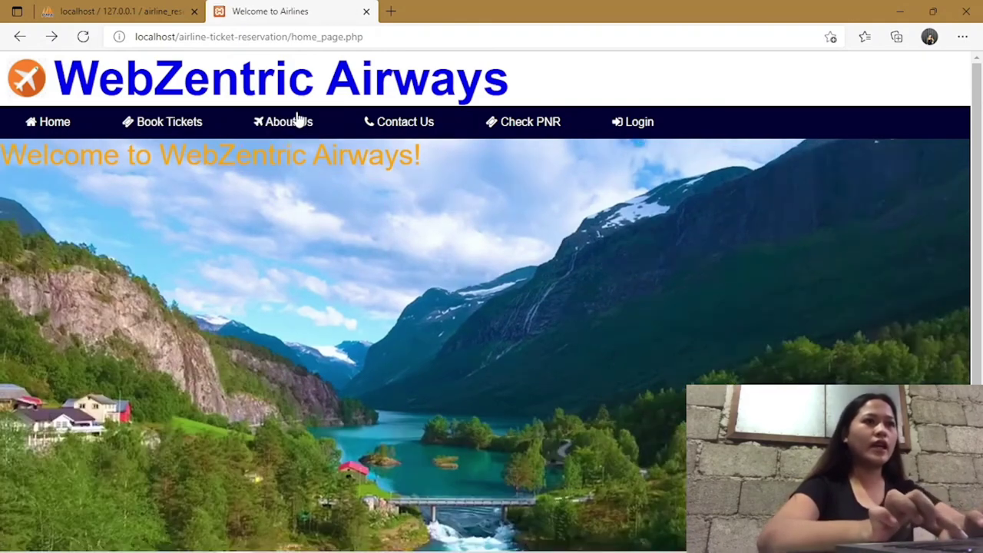
pyautogui.click(402, 123)
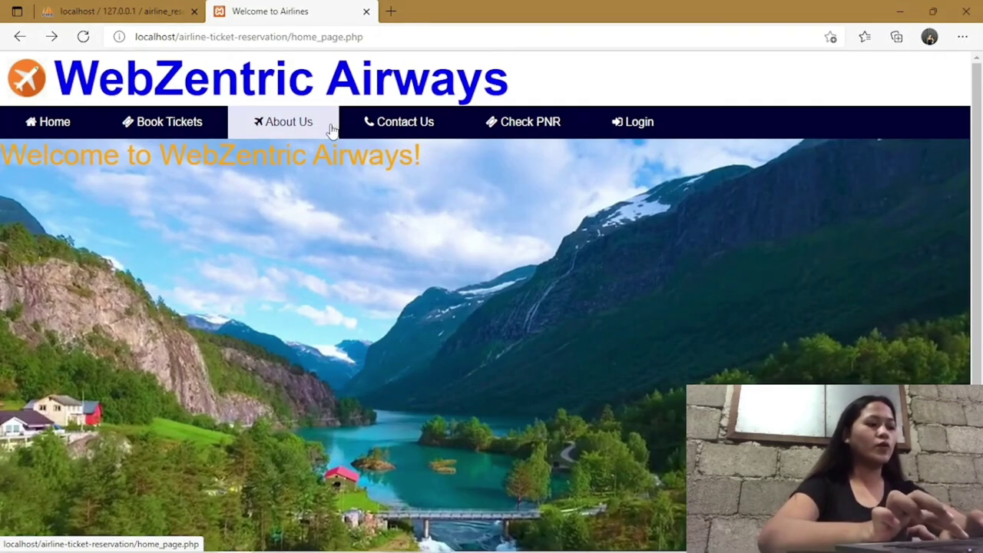
pyautogui.click(633, 123)
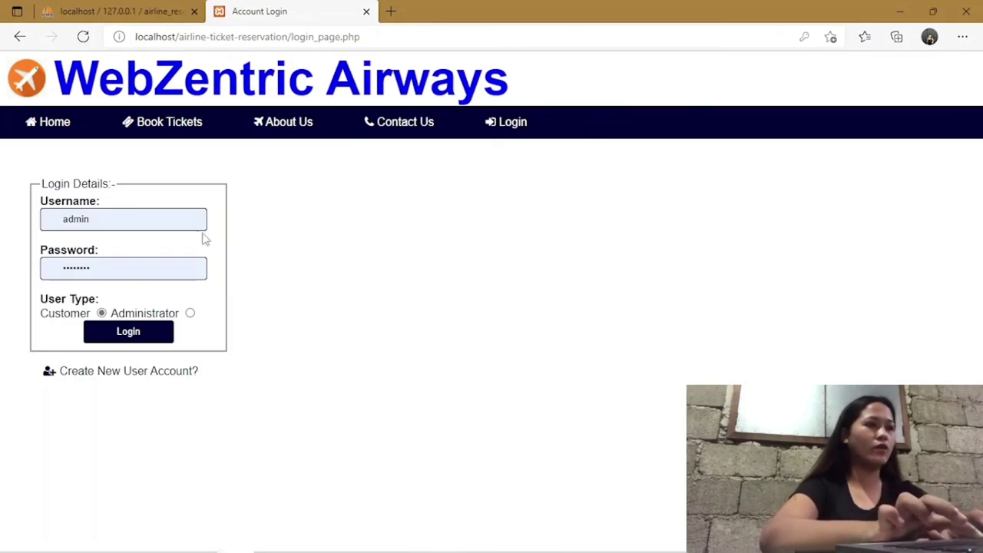
# Replace the autofilled admin login with the customer's saved username and password, check the password, and log in.
pyautogui.click(128, 220)
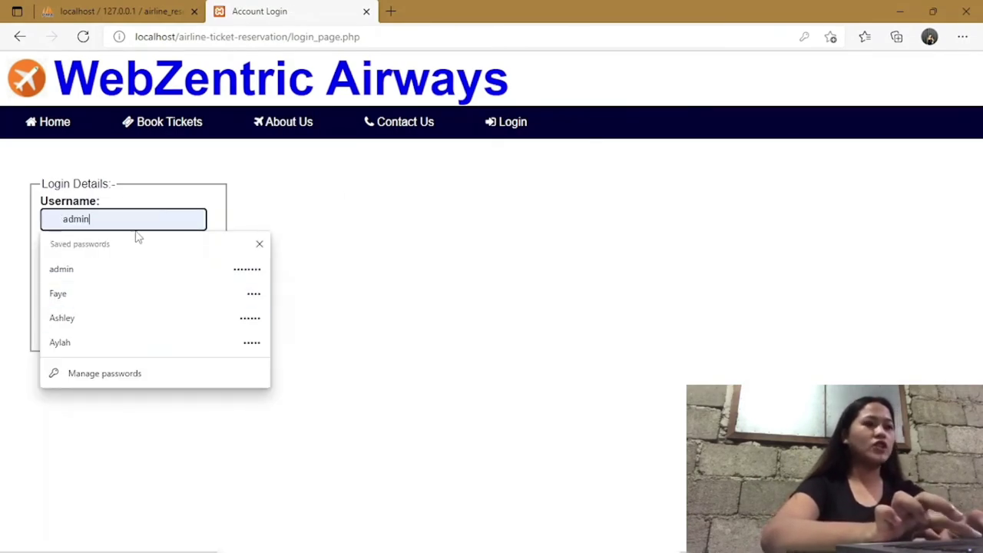
pyautogui.press('BackSpace')
pyautogui.press('BackSpace')
pyautogui.press('BackSpace')
pyautogui.press('BackSpace')
pyautogui.press('BackSpace')
pyautogui.write('S')
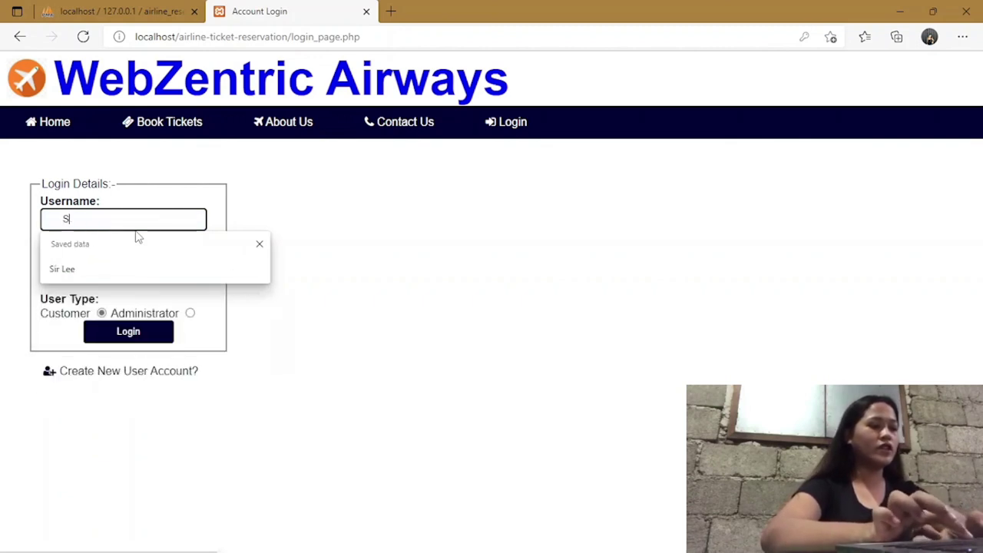
pyautogui.write('ir Lee')
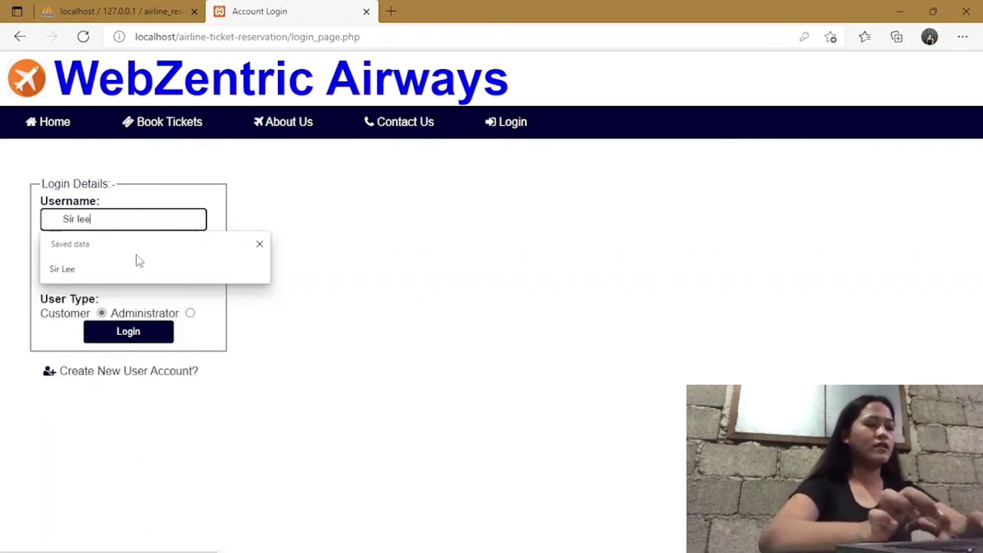
pyautogui.click(126, 269)
pyautogui.doubleClick(124, 270)
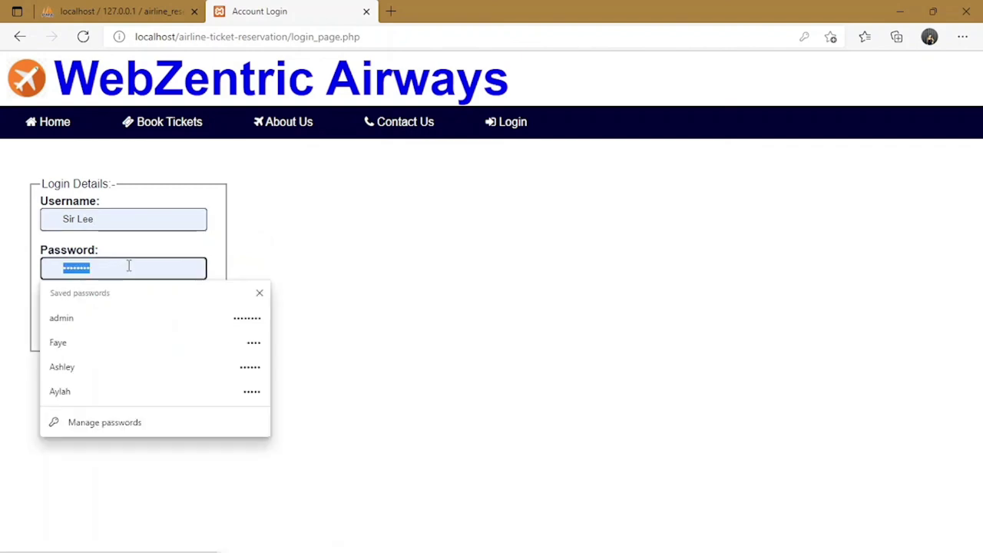
pyautogui.press('BackSpace')
pyautogui.write('admin')
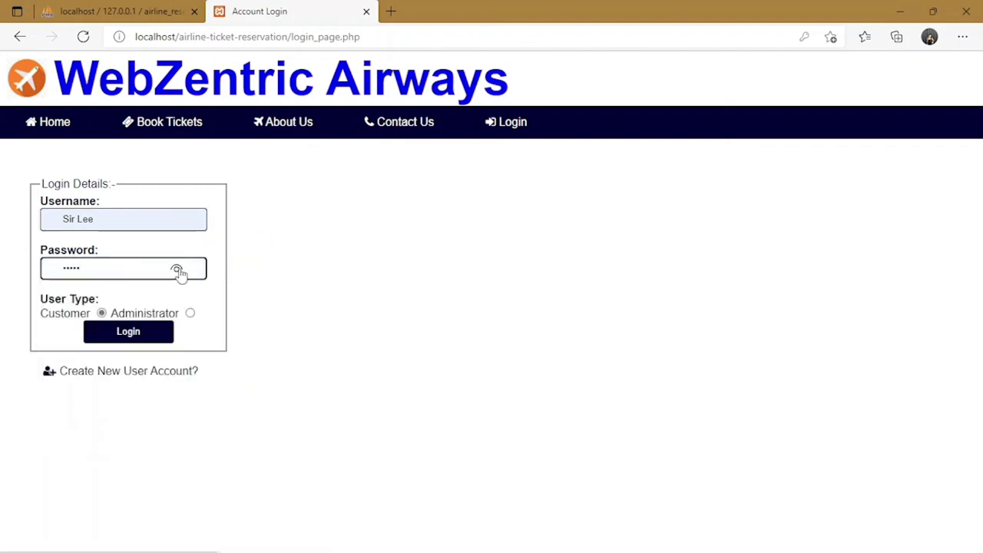
pyautogui.click(176, 270)
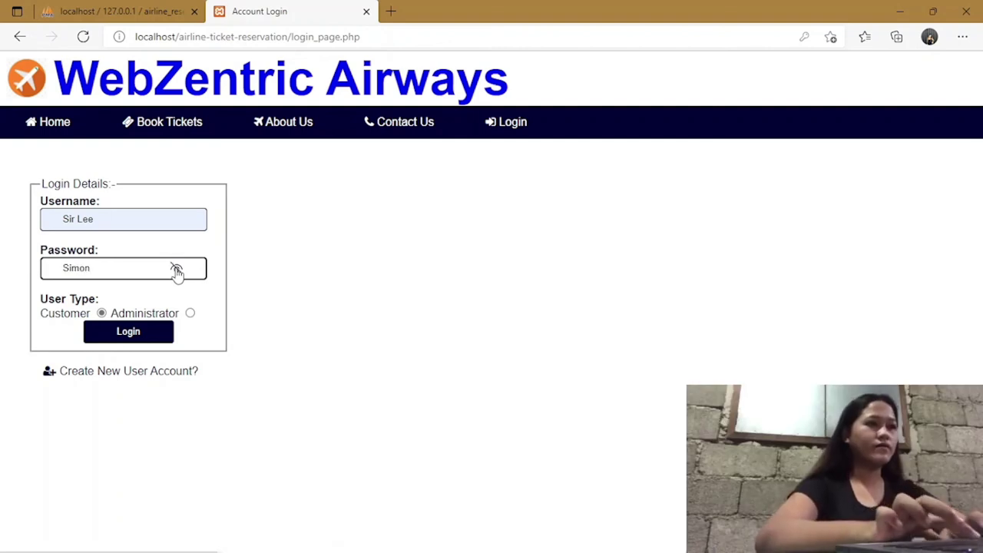
pyautogui.click(139, 333)
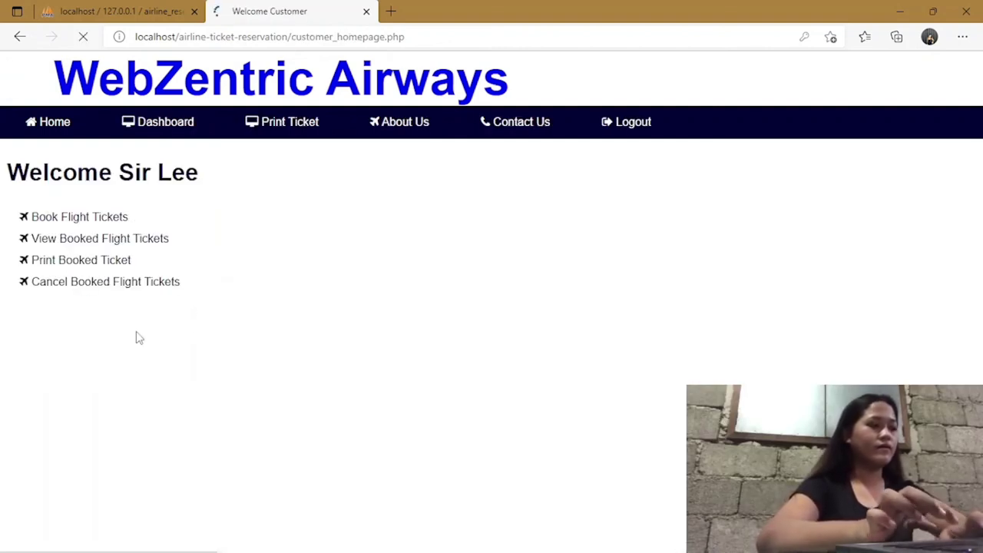
# Check the customer's confirmed AA107 booking and its PNR, then go to the Print Booked Ticket page.
pyautogui.click(95, 241)
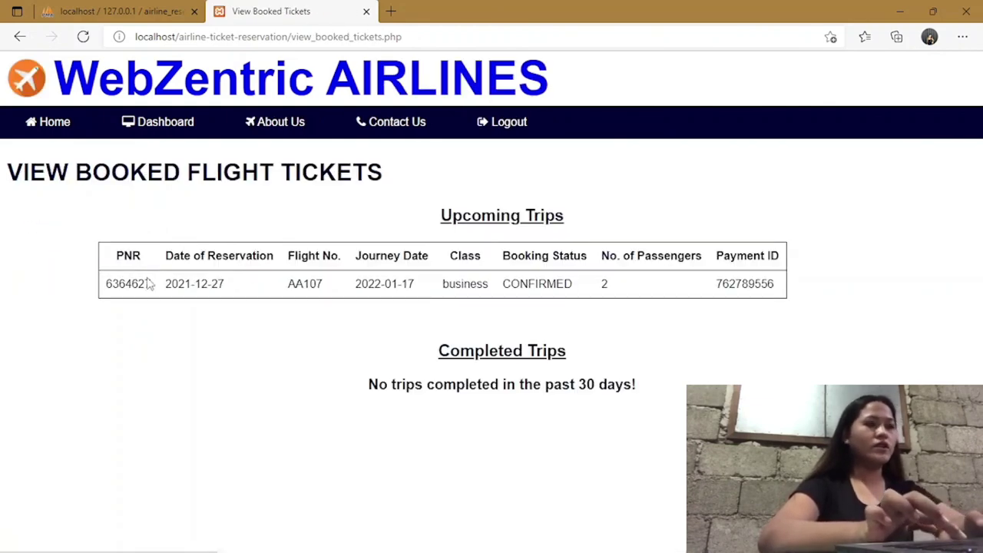
pyautogui.moveTo(156, 290); pyautogui.dragTo(111, 286)
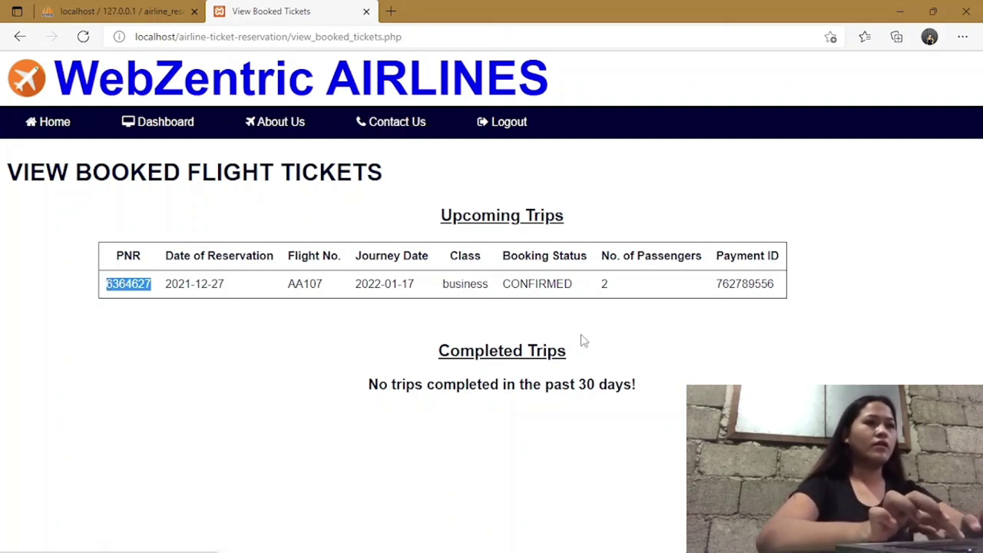
pyautogui.click(20, 37)
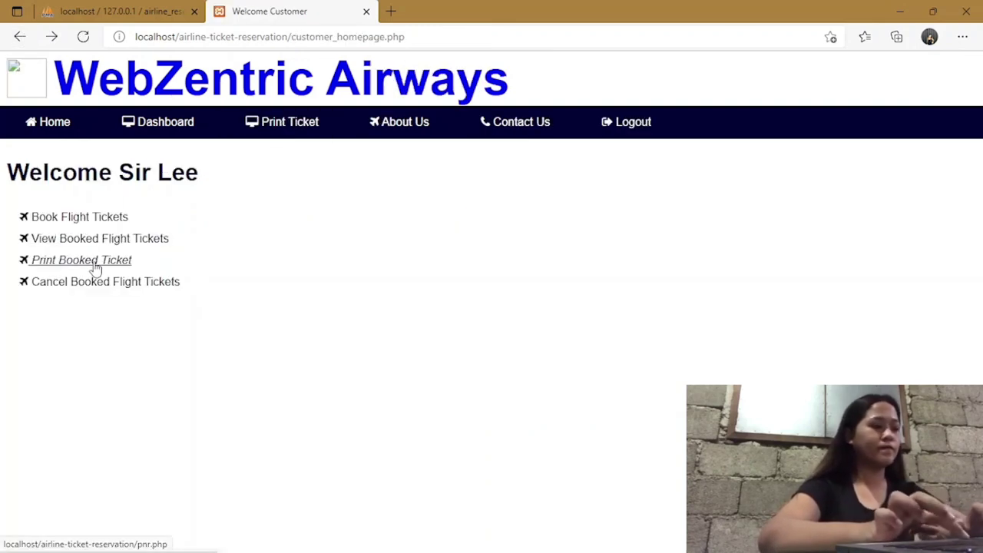
pyautogui.click(92, 263)
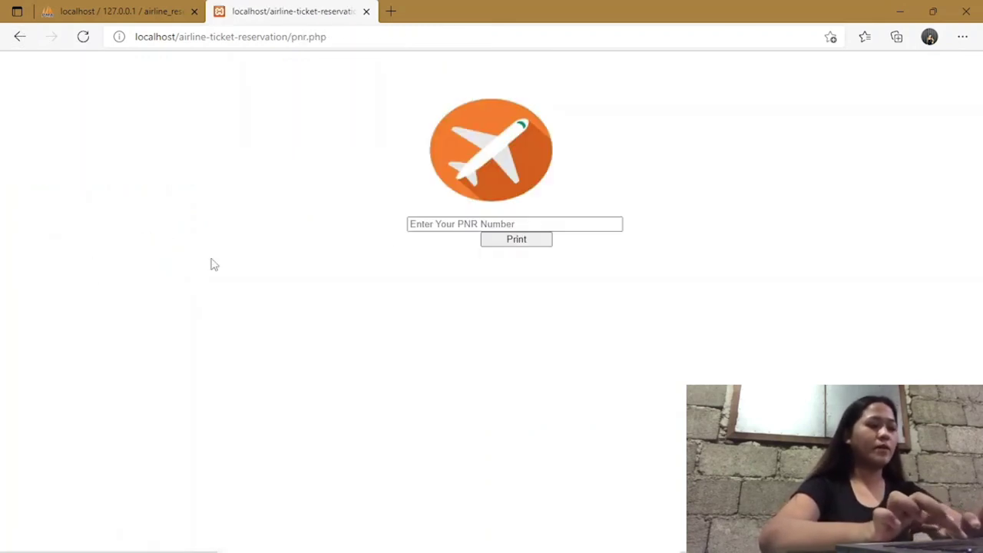
# Enter the booking's PNR and review the passenger details listed for it.
pyautogui.click(486, 224)
pyautogui.write('8364827')
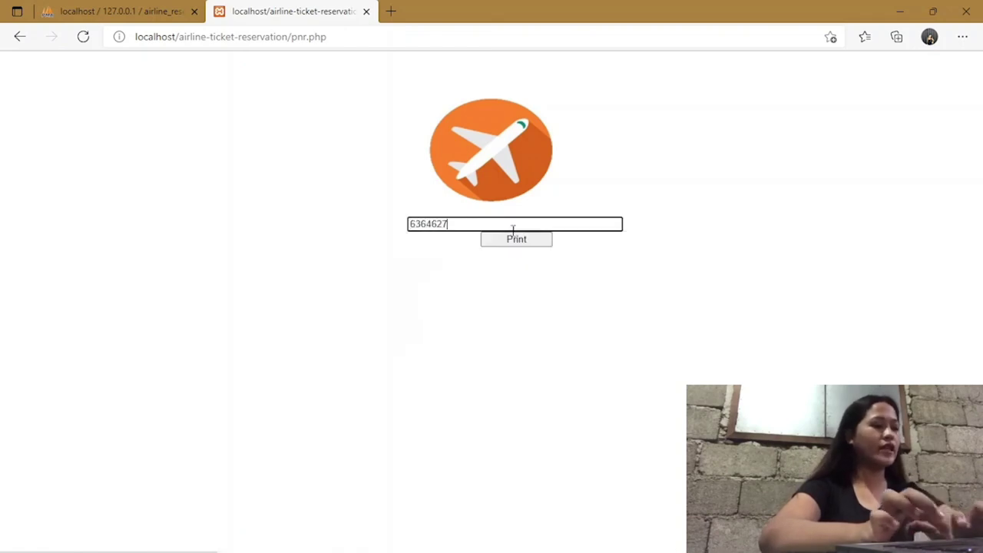
pyautogui.click(18, 38)
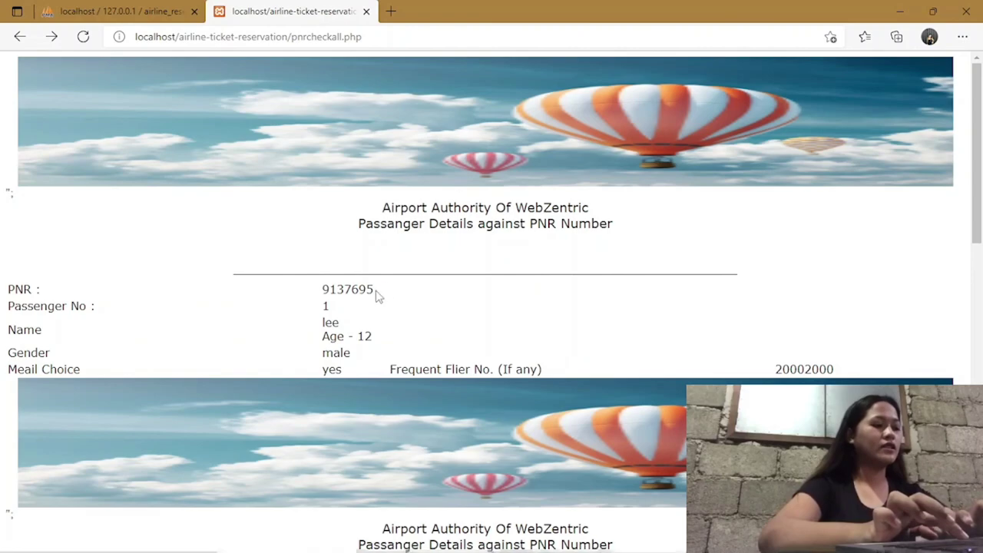
pyautogui.scroll(-4, 769, 323)
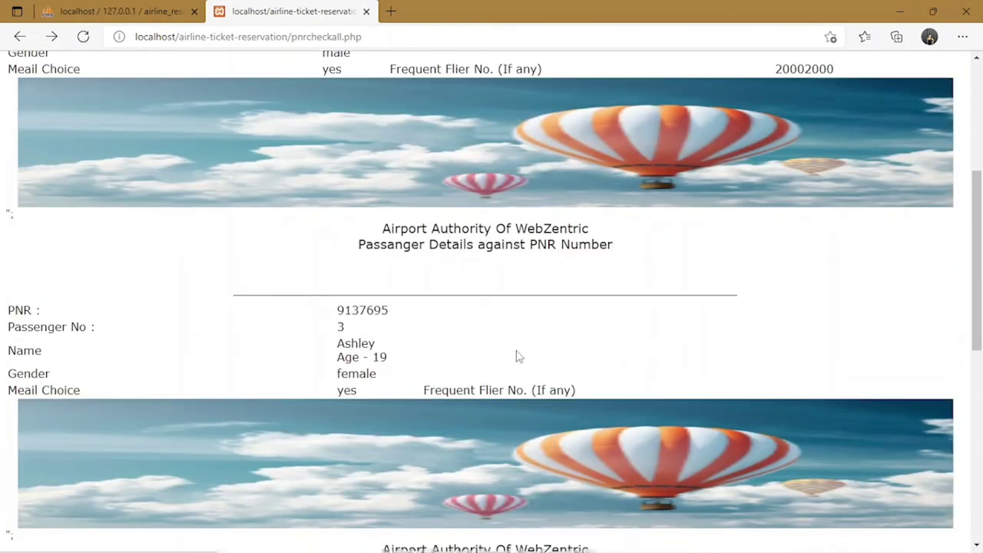
pyautogui.scroll(-1, 408, 369)
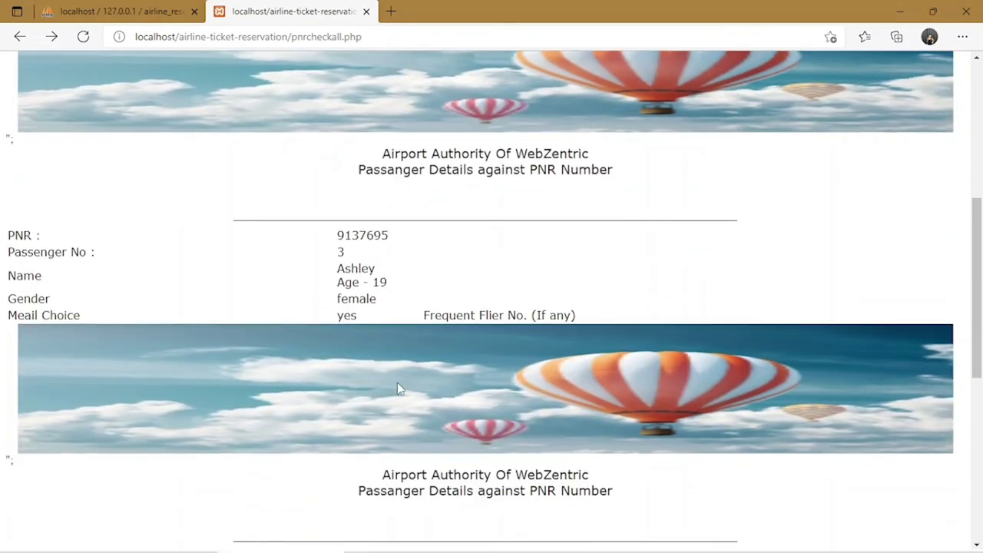
pyautogui.scroll(-6, 397, 388)
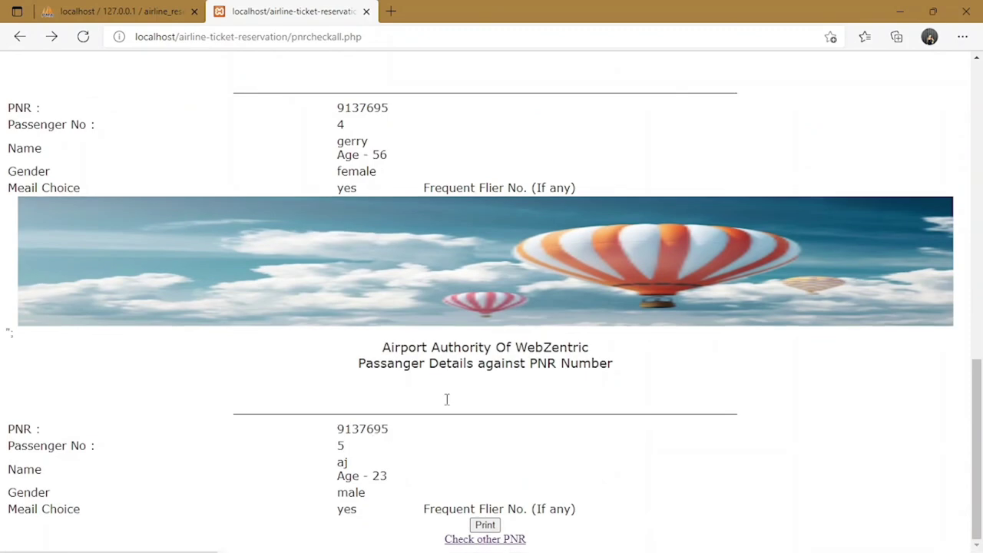
# Return to the airline home page and minimize the browser to the desktop.
pyautogui.click(19, 36)
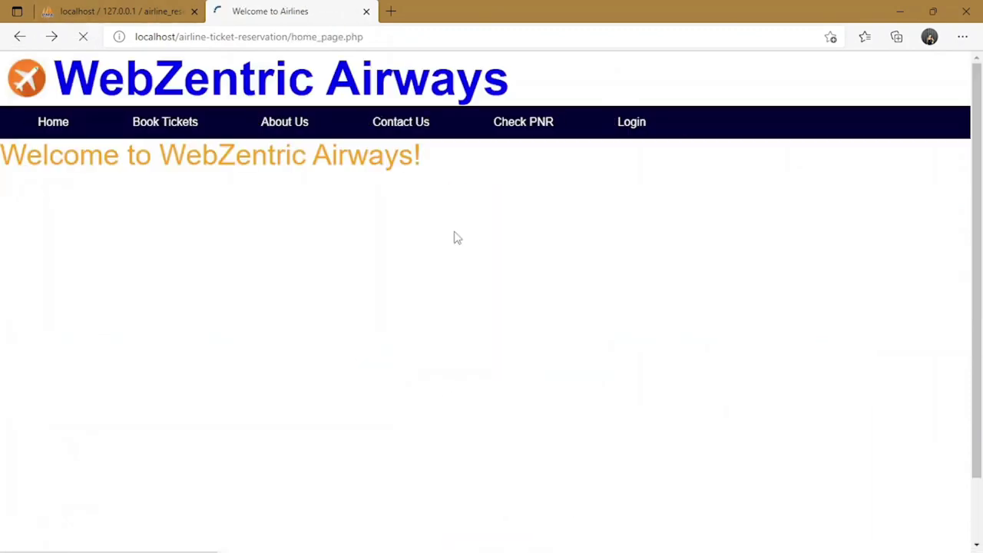
pyautogui.scroll(-2, 575, 329)
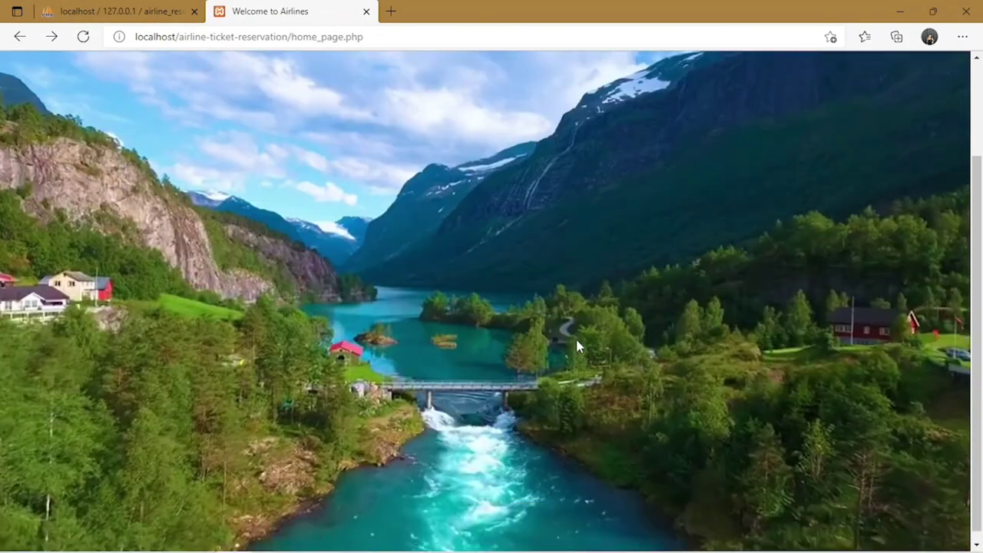
pyautogui.scroll(2, 578, 346)
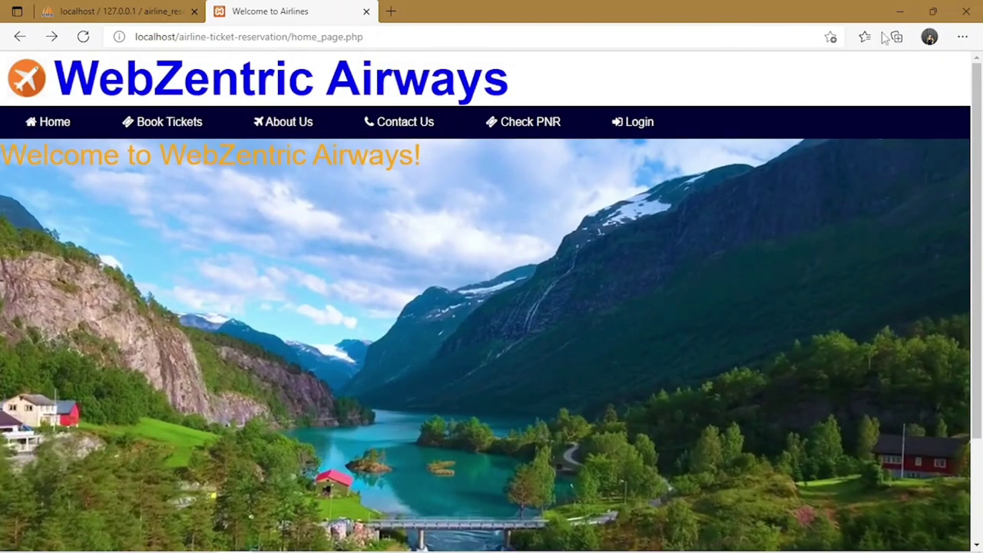
pyautogui.click(900, 11)
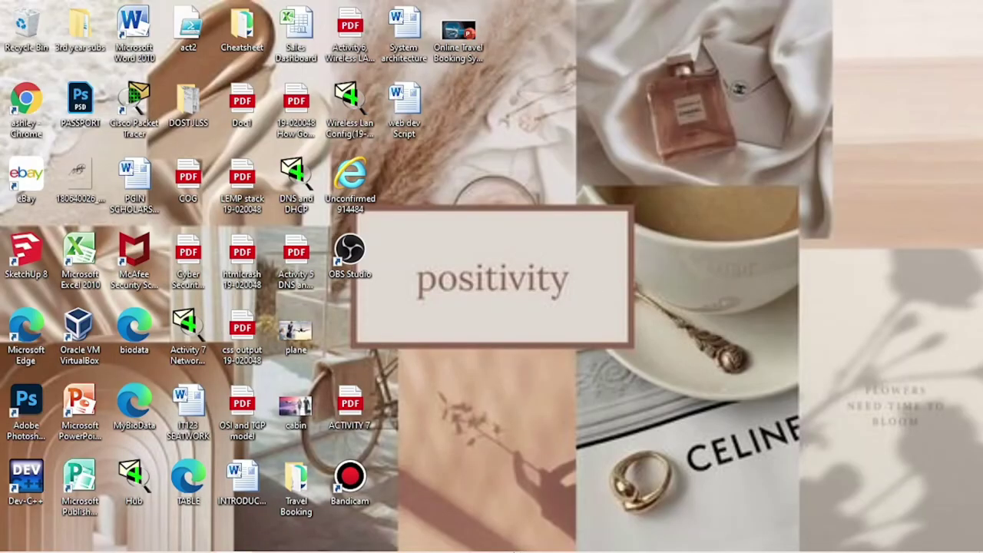
# Bring Visual Studio Code forward and view the ticket_success.php file.
pyautogui.moveTo(481, 541)
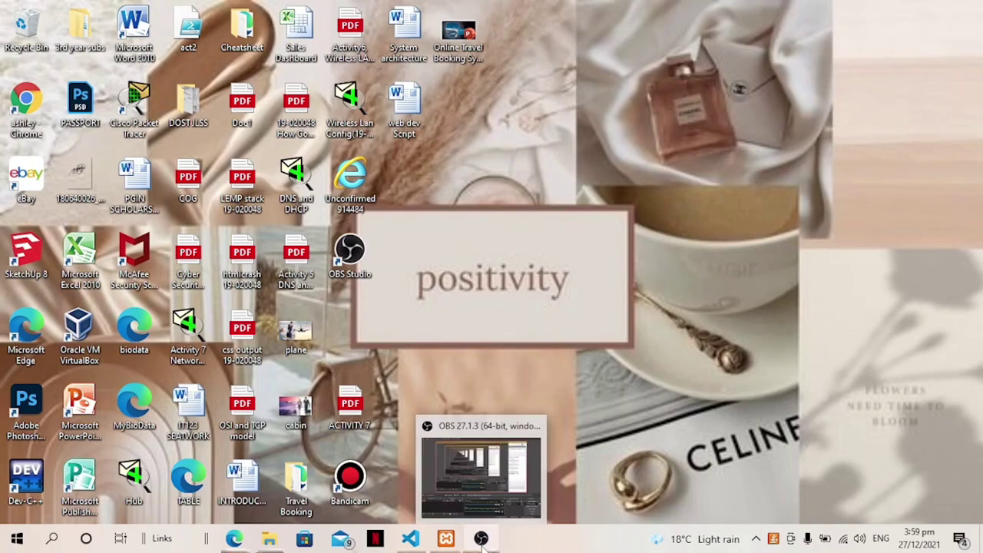
pyautogui.moveTo(411, 542)
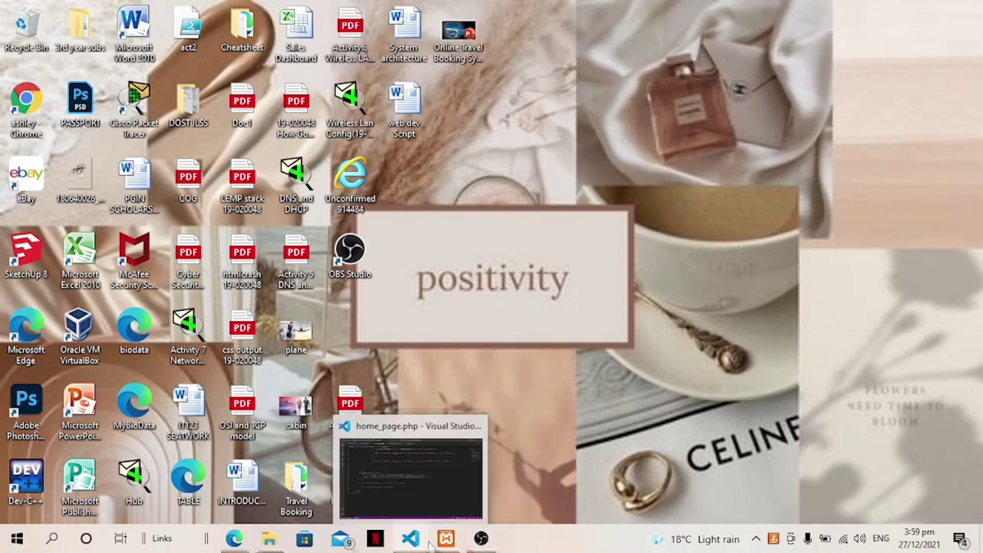
pyautogui.click(421, 531)
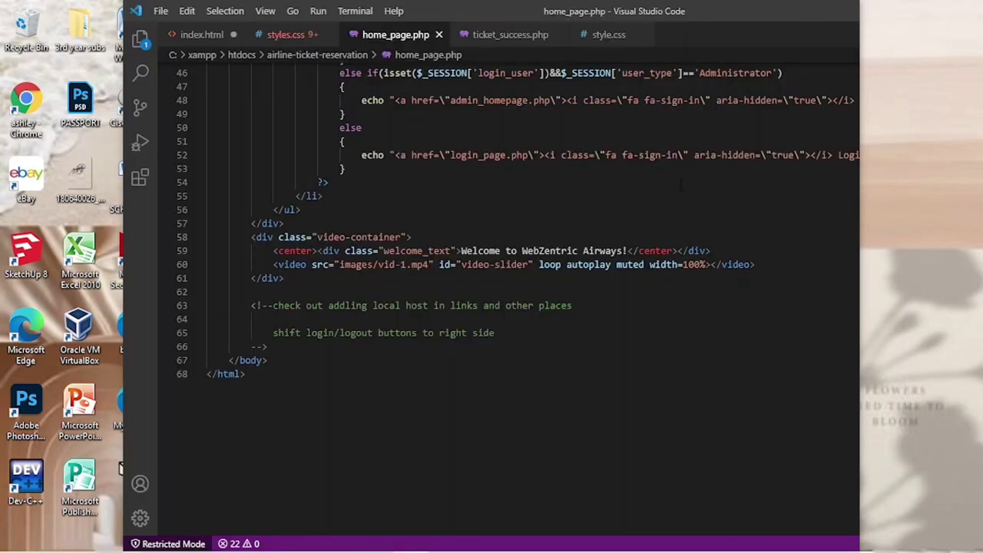
pyautogui.click(514, 47)
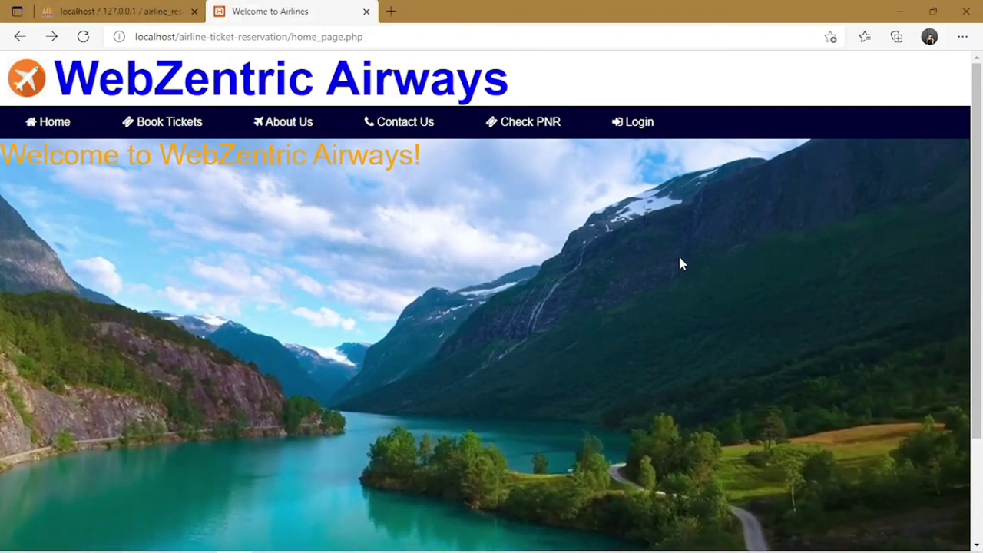
# Minimize the browser showing the WebZentric Airways home page.
pyautogui.scroll(-3, 682, 265)
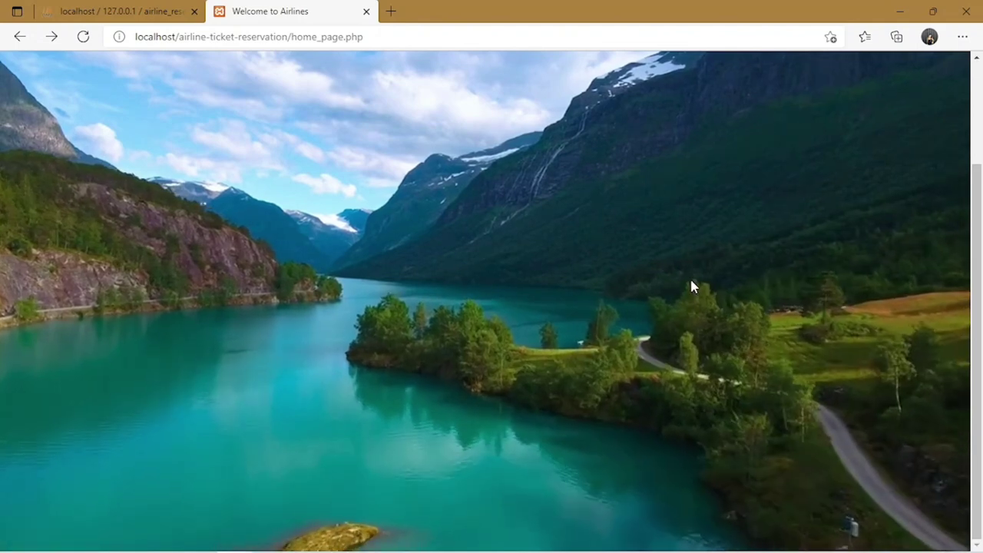
pyautogui.scroll(3, 690, 286)
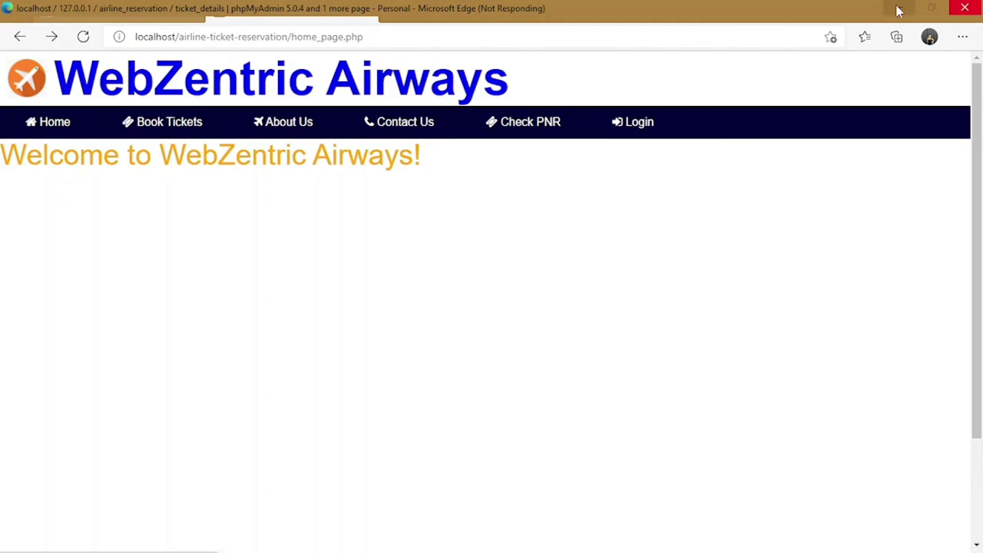
pyautogui.click(898, 10)
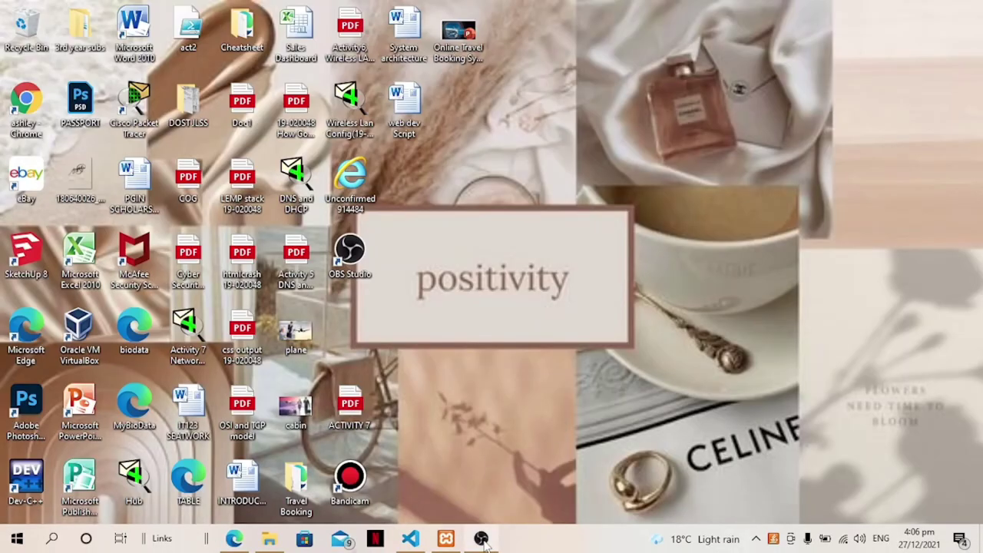